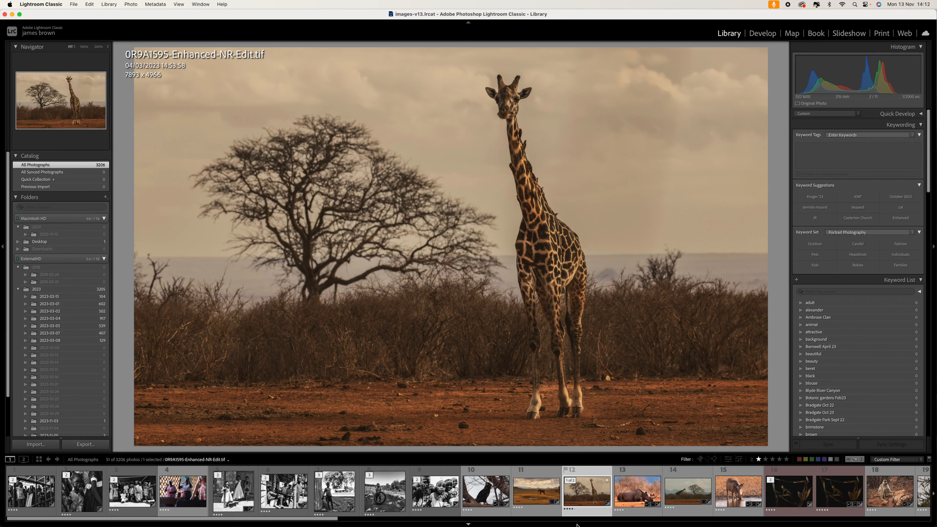
- Switch to the WhiteWall website in the browser and open the Giclée fine art prints product page
click(436, 519)
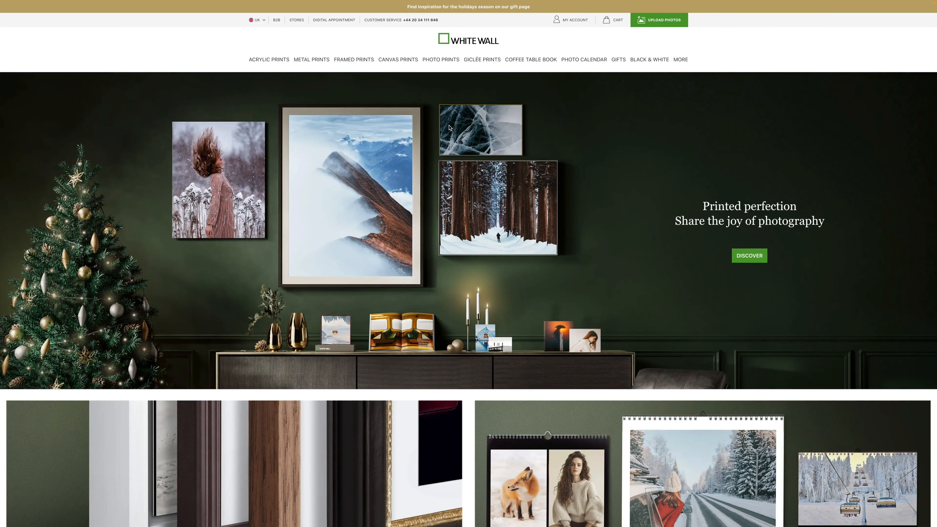
mouse_move(495, 62)
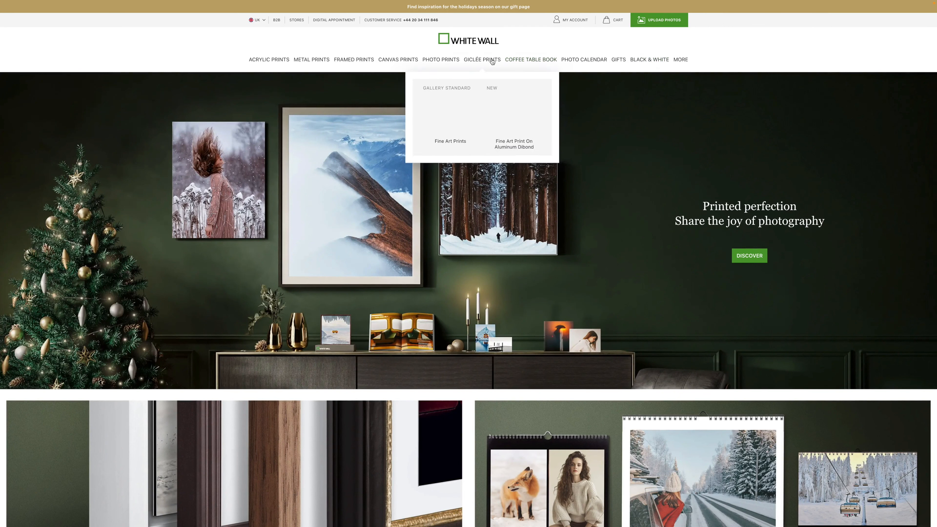
mouse_move(370, 61)
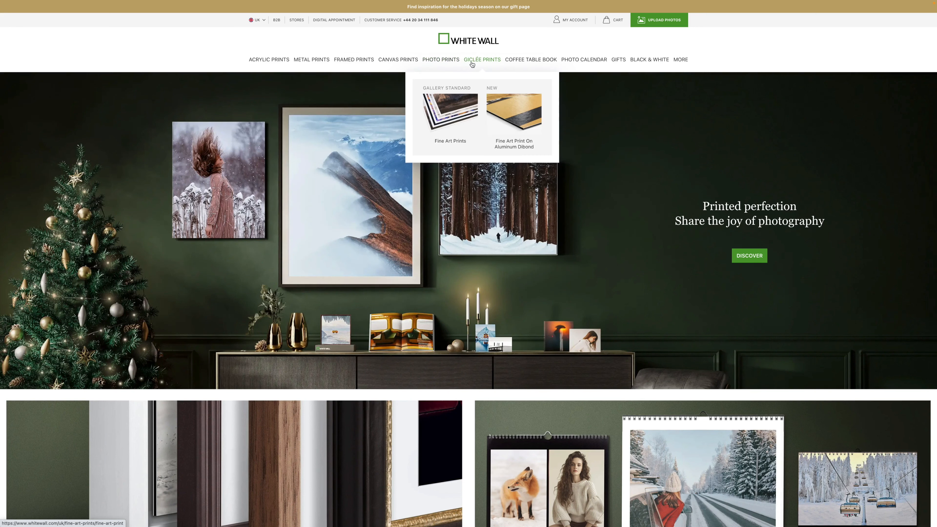
click(479, 64)
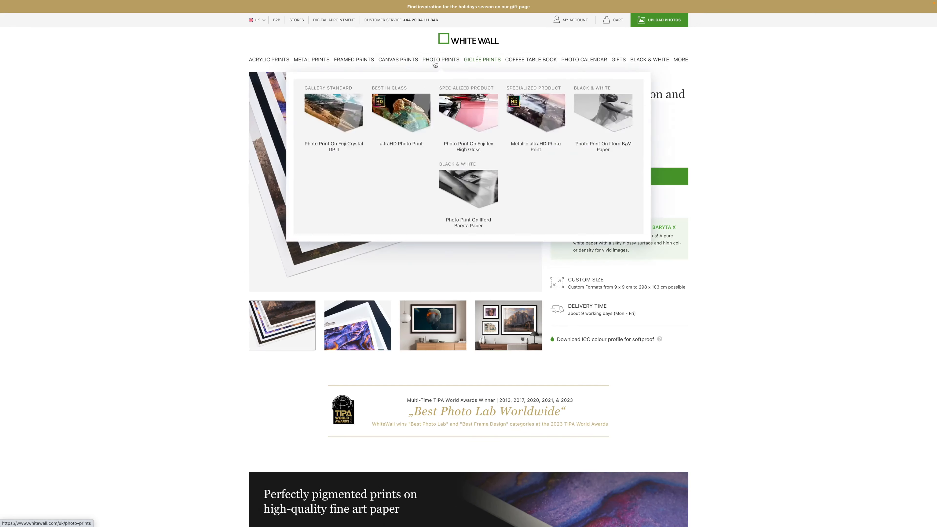
- Browse the range of fine art papers and their descriptions in the product page's paper gallery
scroll(559, 138, down, 15)
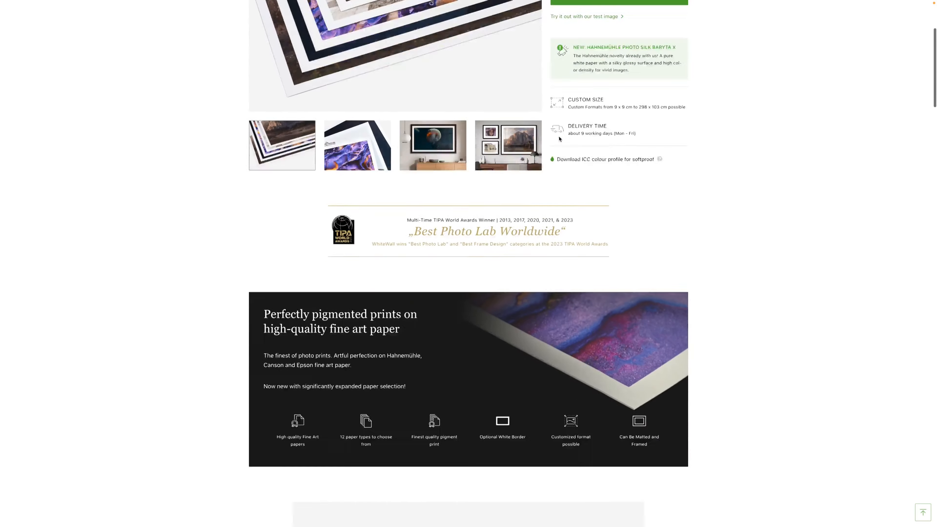
scroll(517, 130, down, 4)
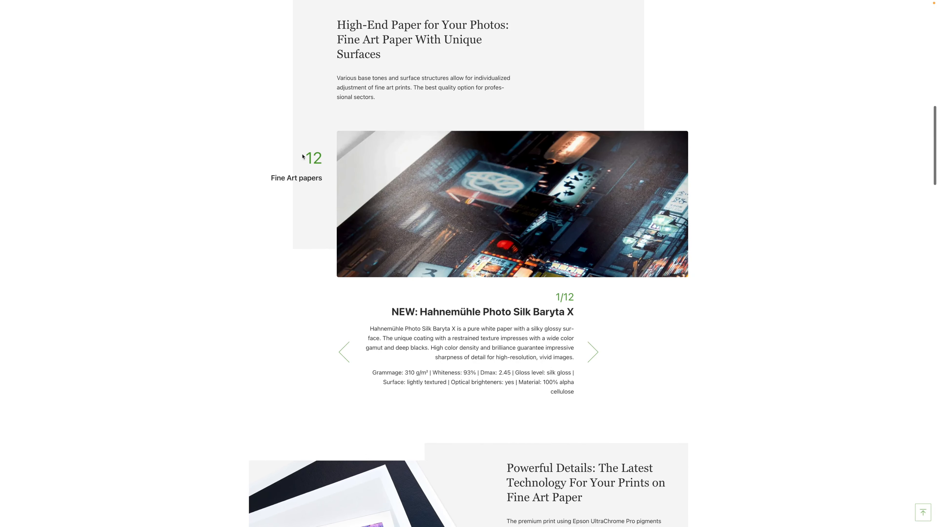
click(596, 353)
click(596, 353)
click(597, 353)
click(597, 353)
click(597, 353)
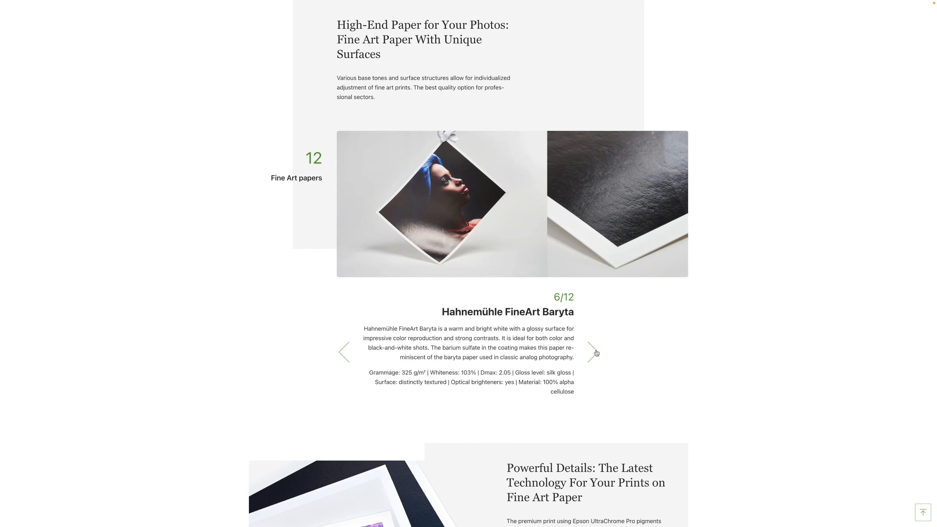
click(341, 351)
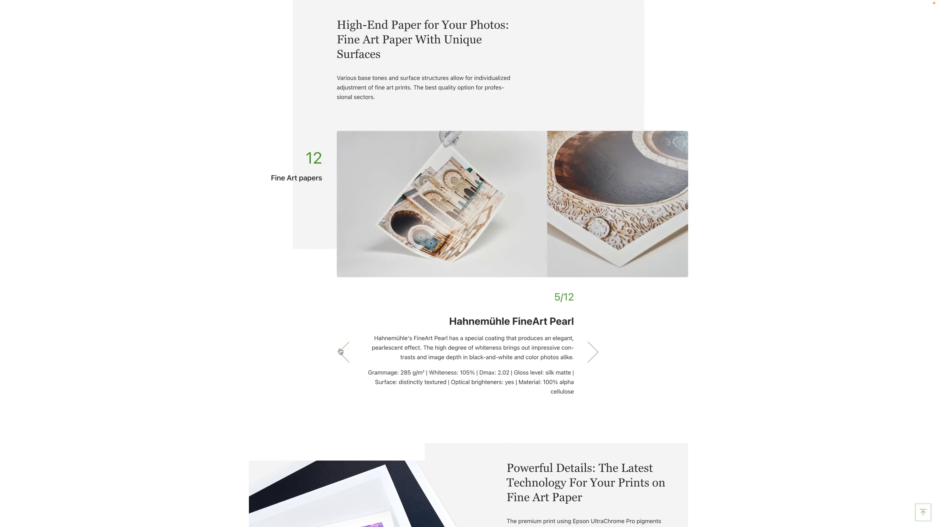
click(341, 351)
click(341, 352)
click(341, 352)
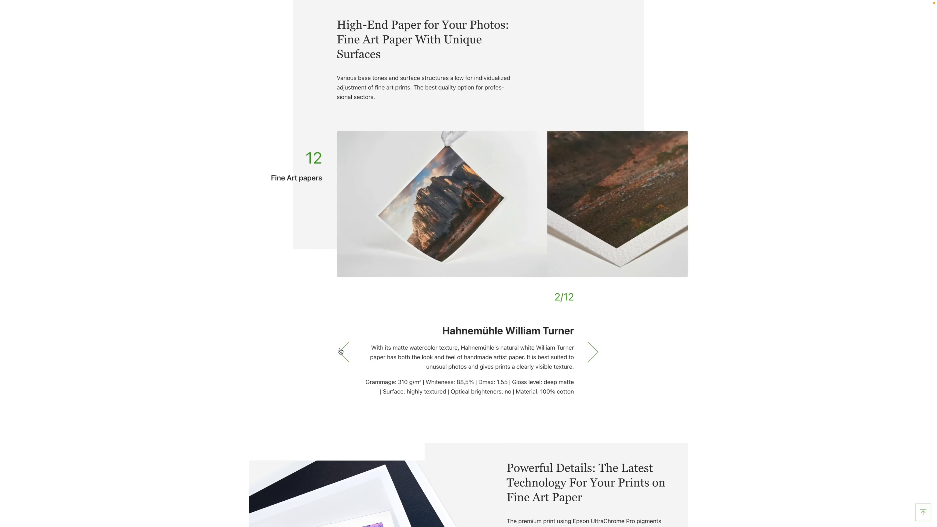
click(341, 352)
- Open the list of ICC colour profiles for softproofing from the Fine Art Prints product page
scroll(491, 267, up, 20)
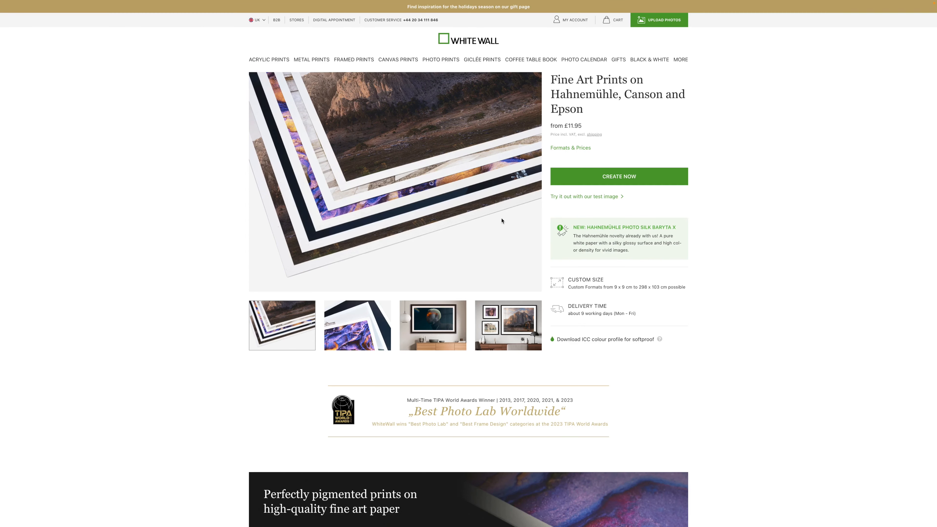
scroll(502, 221, down, 7)
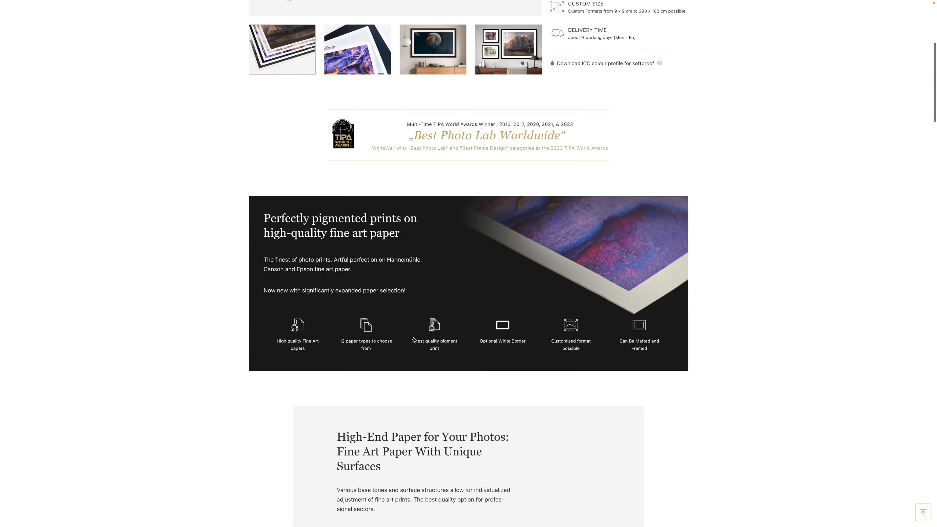
scroll(417, 342, up, 2)
scroll(417, 343, up, 5)
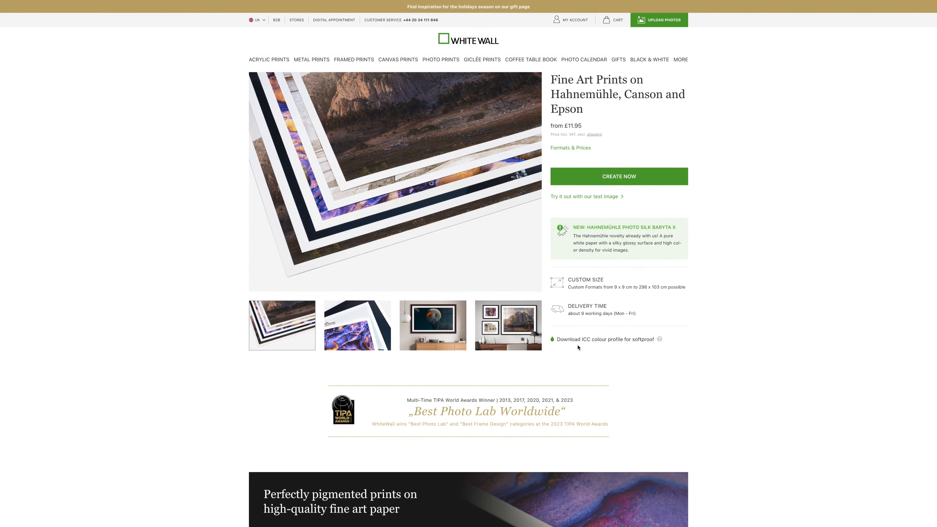
click(592, 342)
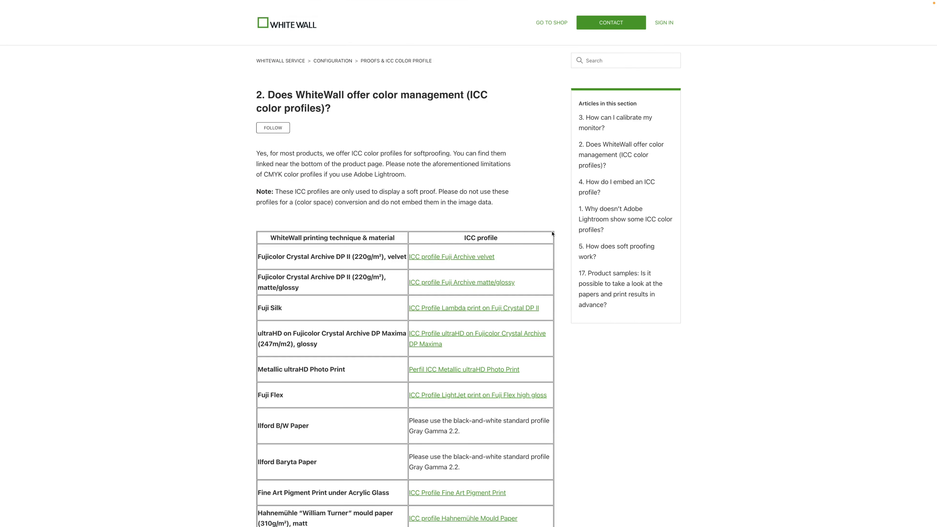
- Look through the ICC profile table and download the profile for Hahnemühle "William Turner" mould paper
scroll(297, 100, down, 6)
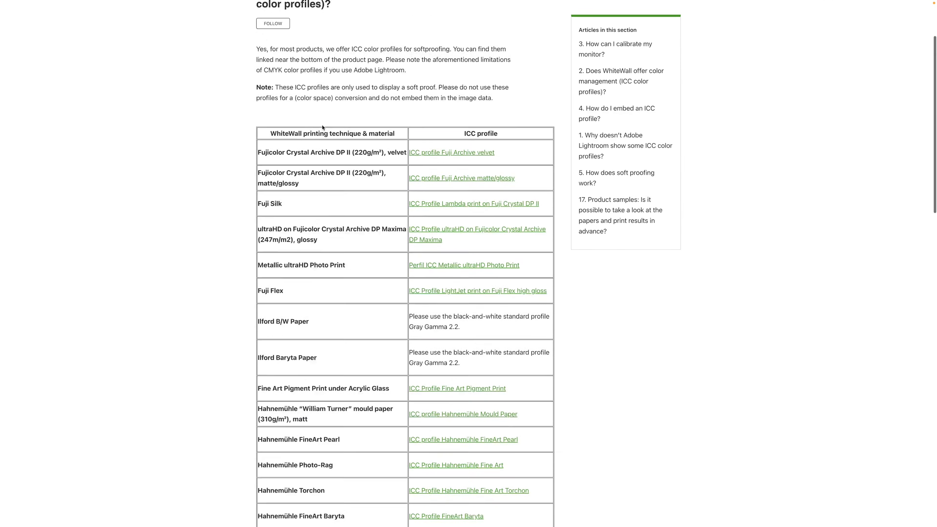
scroll(313, 105, down, 15)
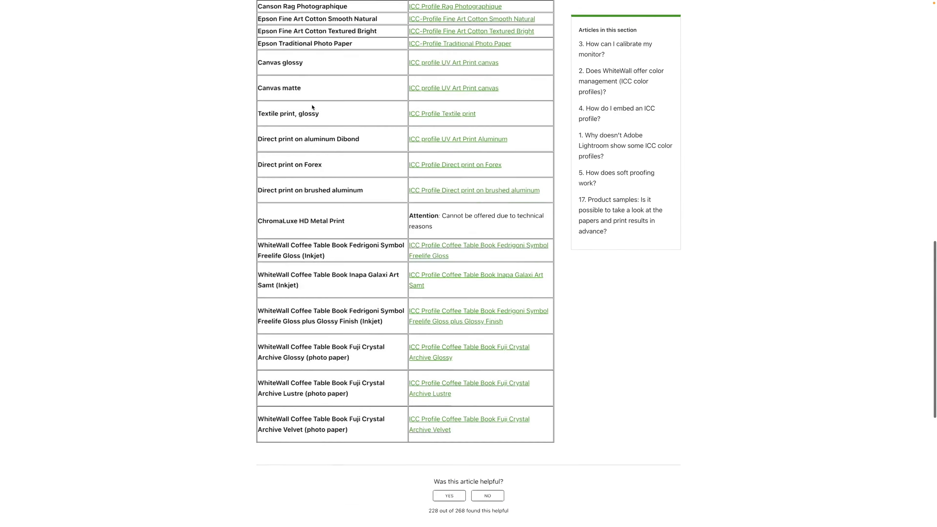
scroll(313, 109, up, 18)
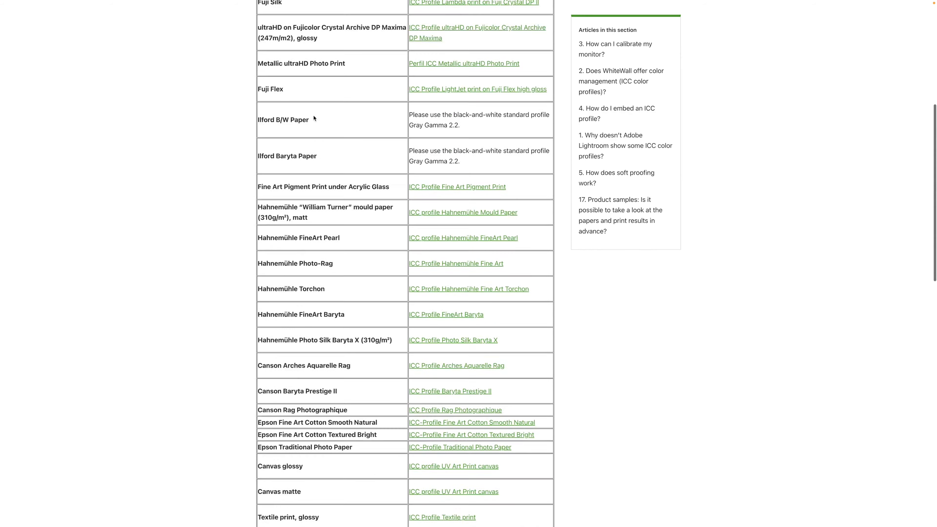
scroll(314, 118, up, 1)
scroll(481, 125, down, 5)
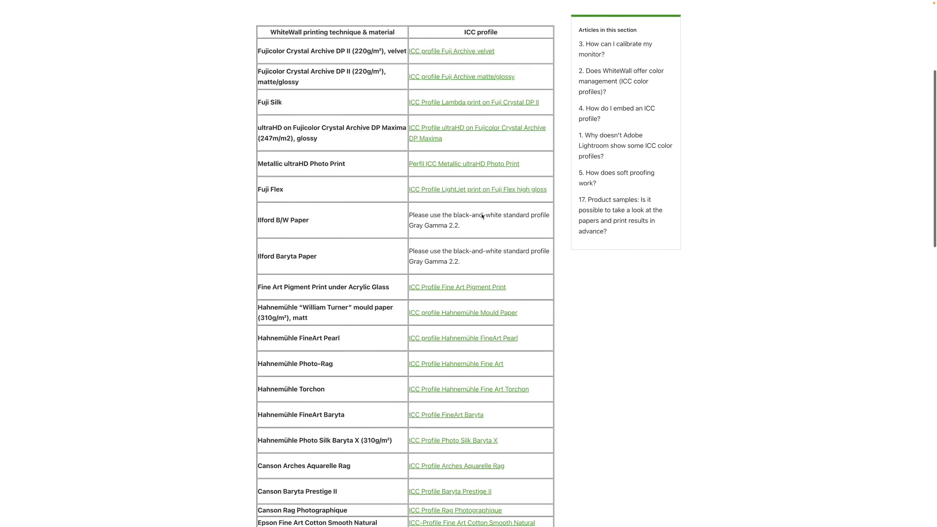
scroll(482, 217, down, 1)
scroll(506, 152, up, 7)
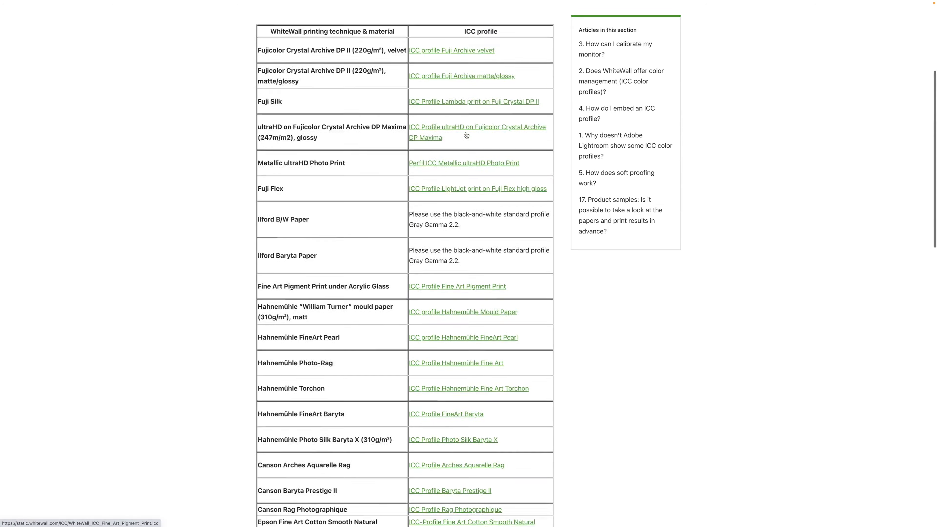
scroll(465, 132, down, 8)
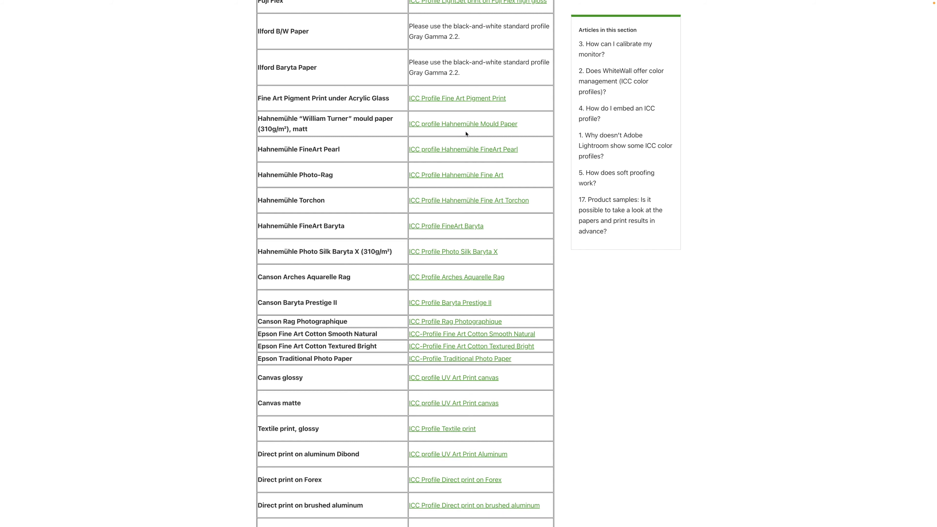
click(488, 129)
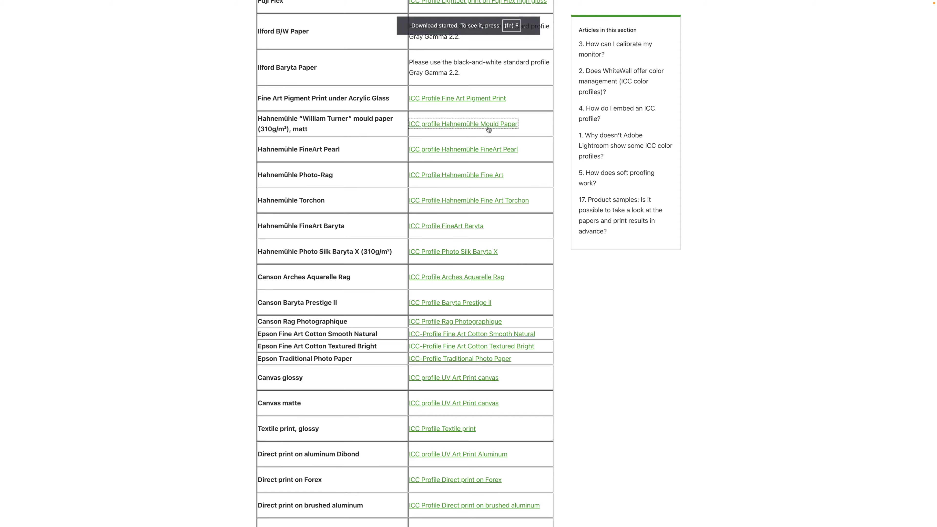
- Take the browser out of full screen and show the downloaded William Turner .icc file in the Downloads folder
mouse_move(521, 5)
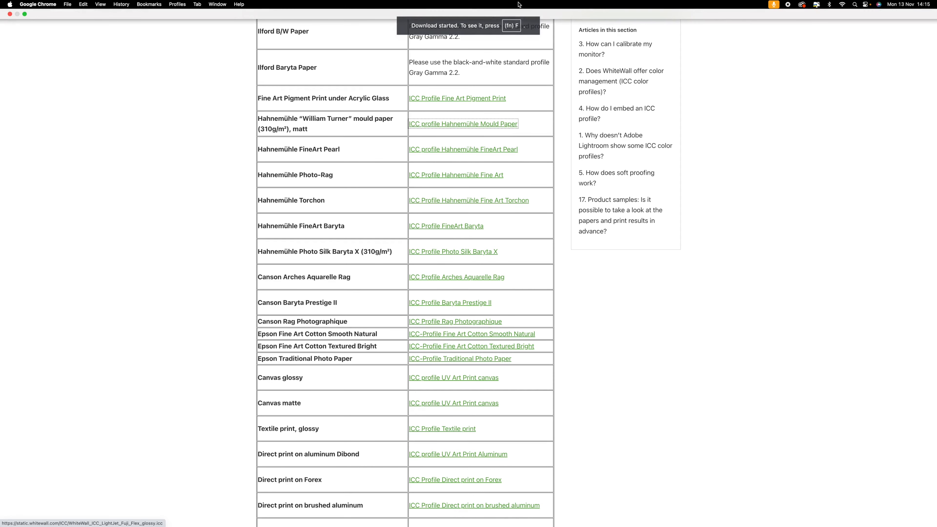
click(25, 14)
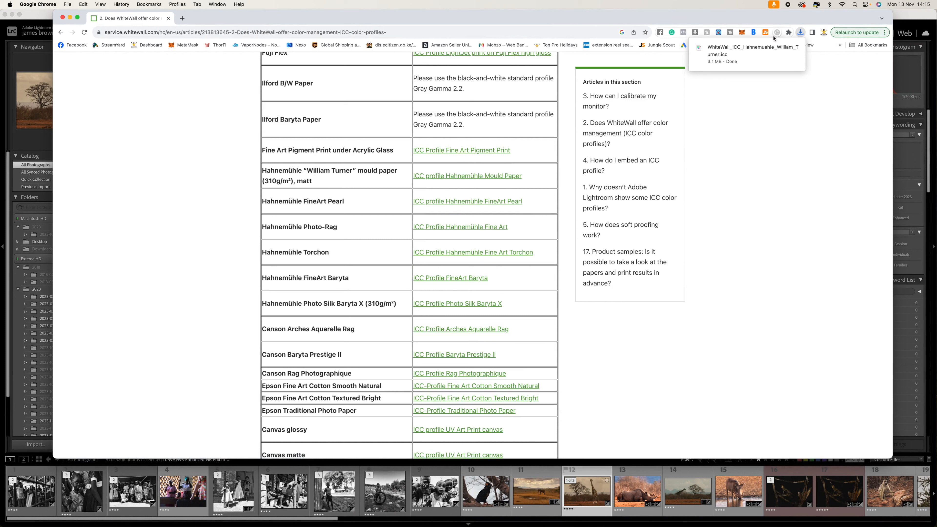
click(784, 51)
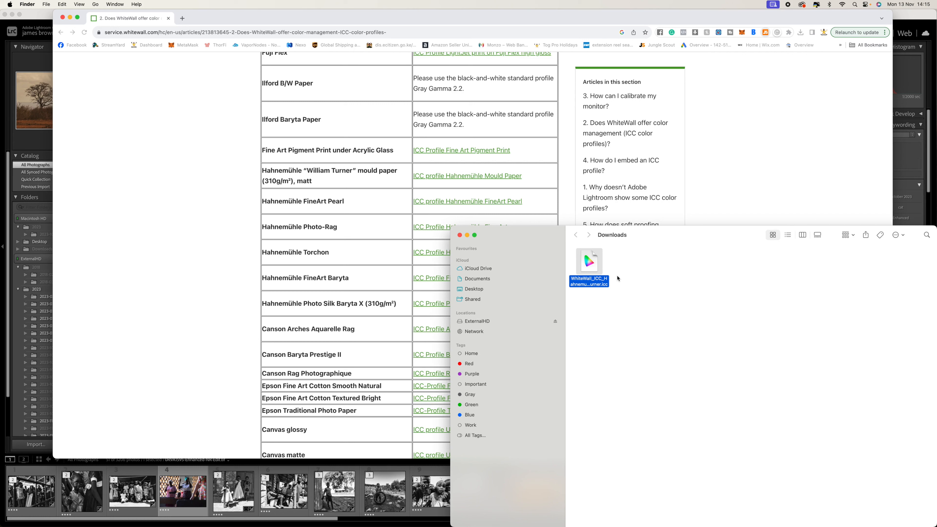
- Open the WhiteWall article on embedding an ICC profile and copy the macOS folder path /Library/ColorSync/Profiles
click(688, 163)
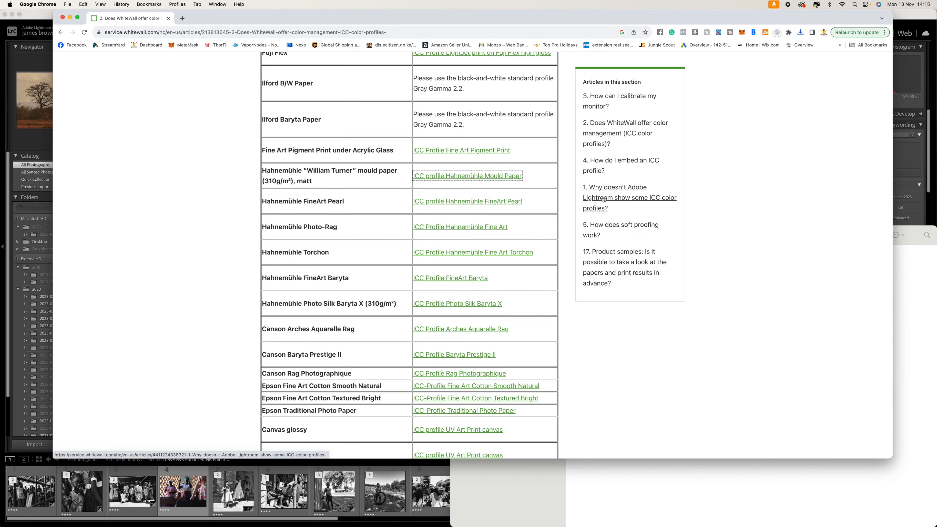
click(602, 166)
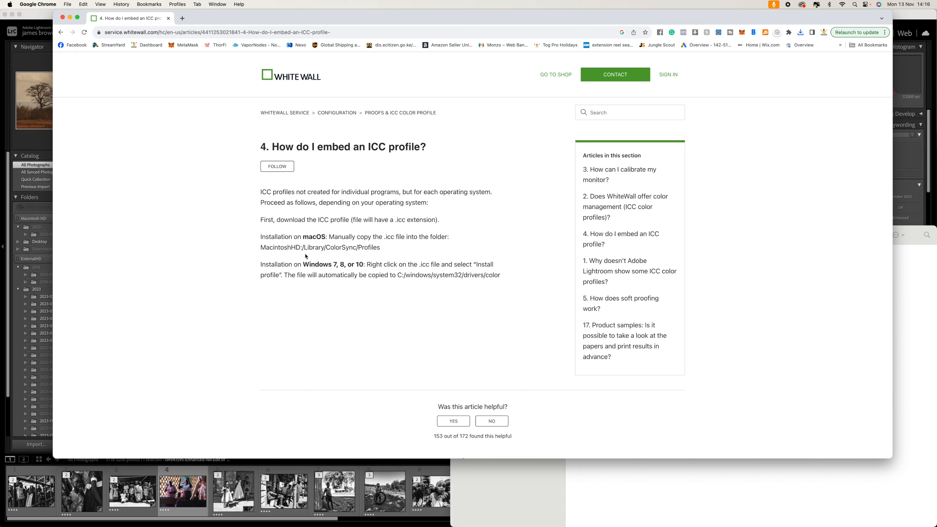
drag(302, 247, 375, 248)
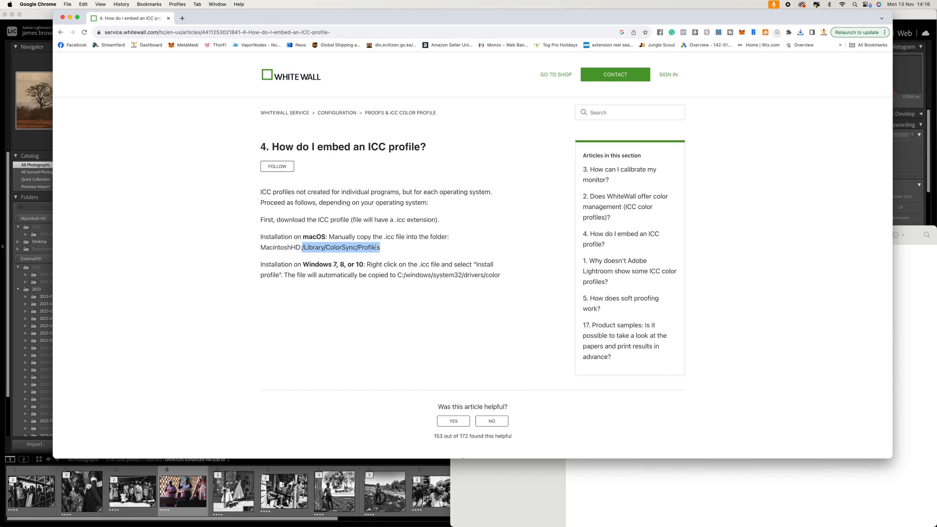
right_click(376, 247)
click(389, 258)
- Find the copied path /Library/ColorSync/Profiles with Spotlight and open that folder
drag(801, 23, 798, 60)
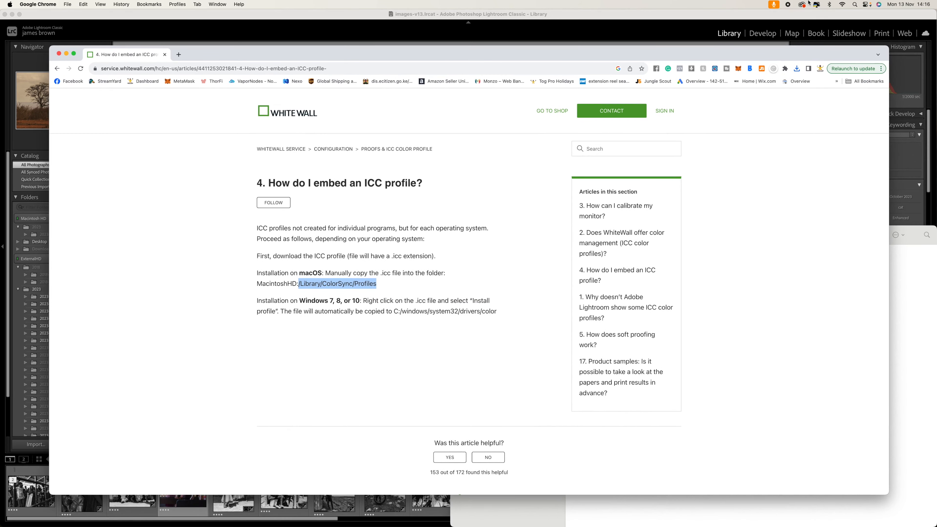
click(855, 4)
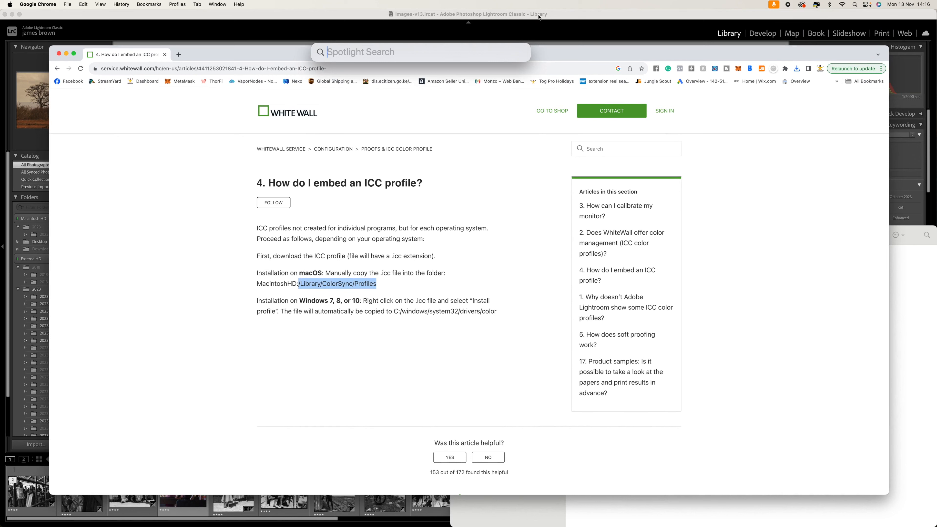
key(super+v)
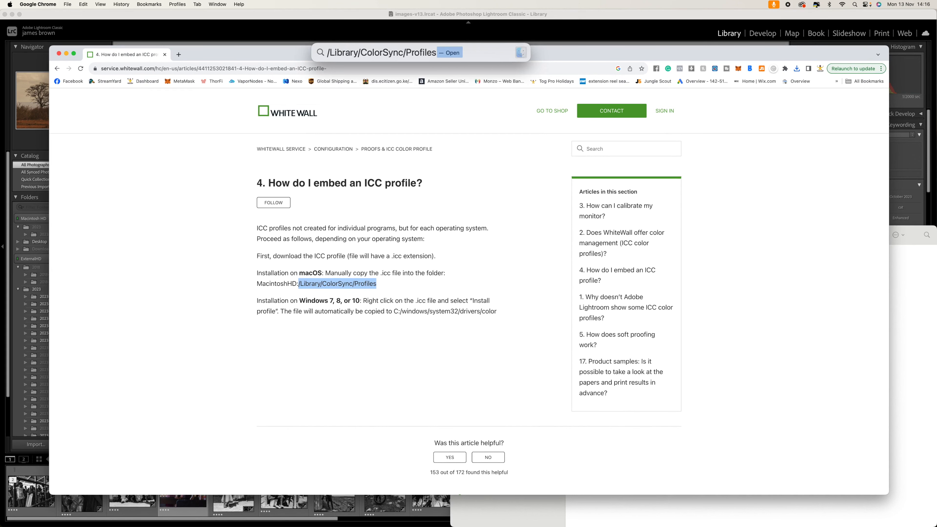
click(376, 80)
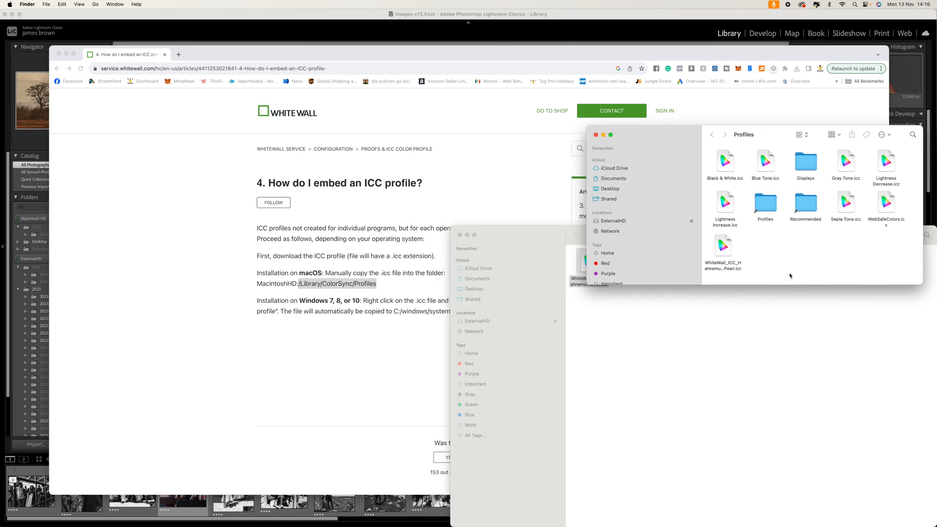
- Place the Profiles folder window clear of the Downloads window and select its WhiteWall Hahnemühle Pearl profile
drag(781, 135, 735, 56)
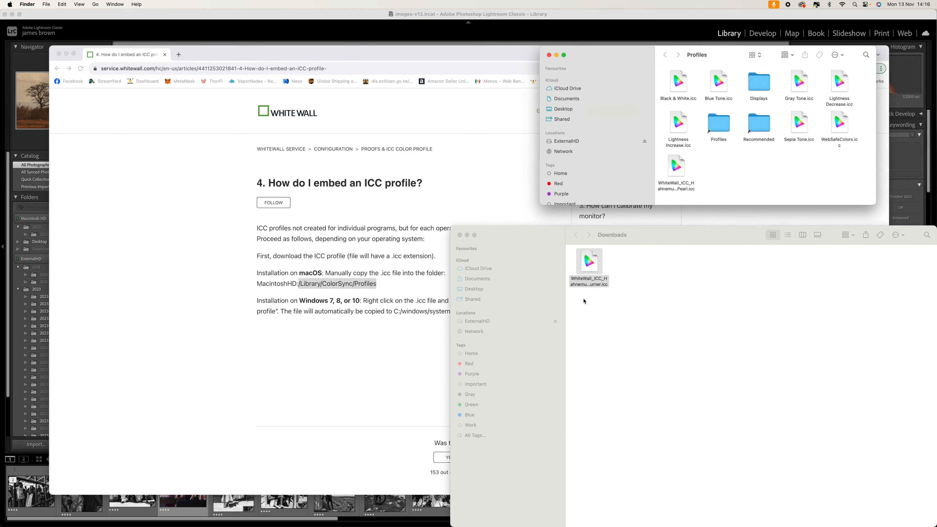
drag(586, 269, 628, 290)
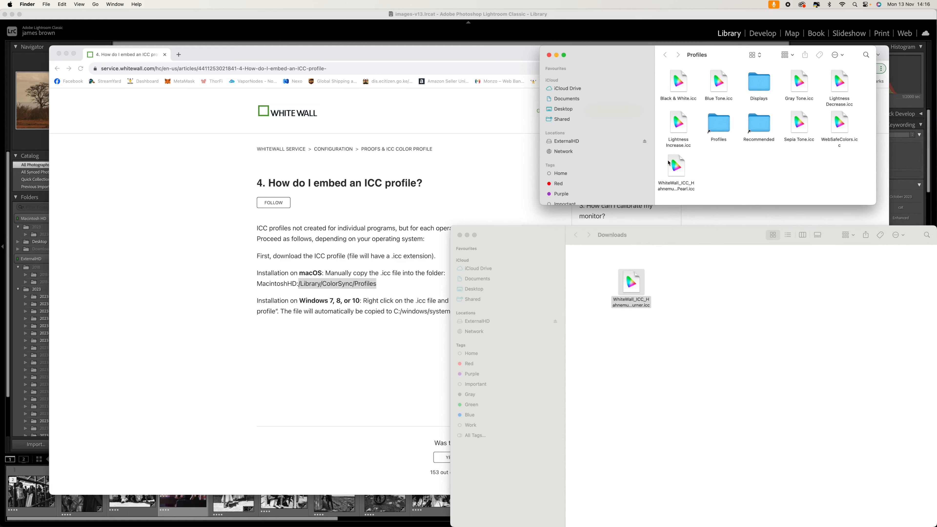
click(668, 168)
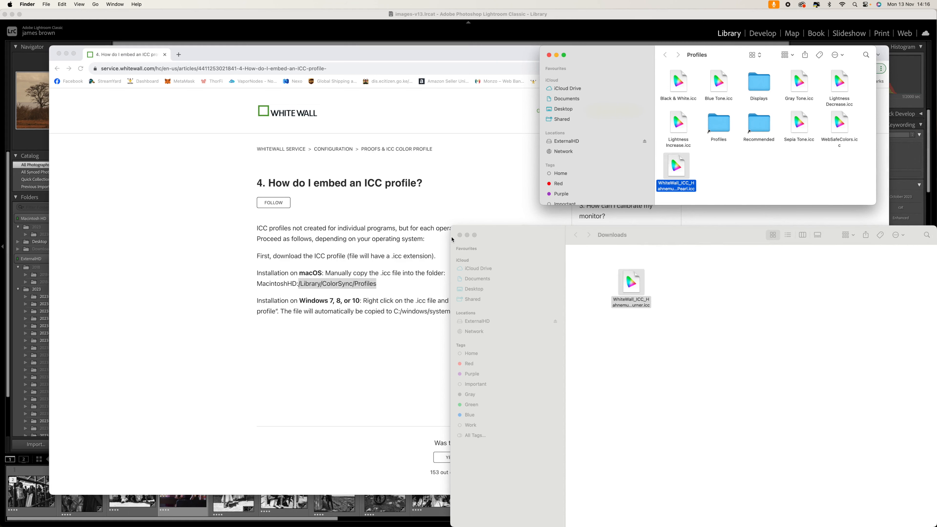
- Close the open Finder windows and the browser window, and switch back to Lightroom Classic
click(460, 235)
click(548, 55)
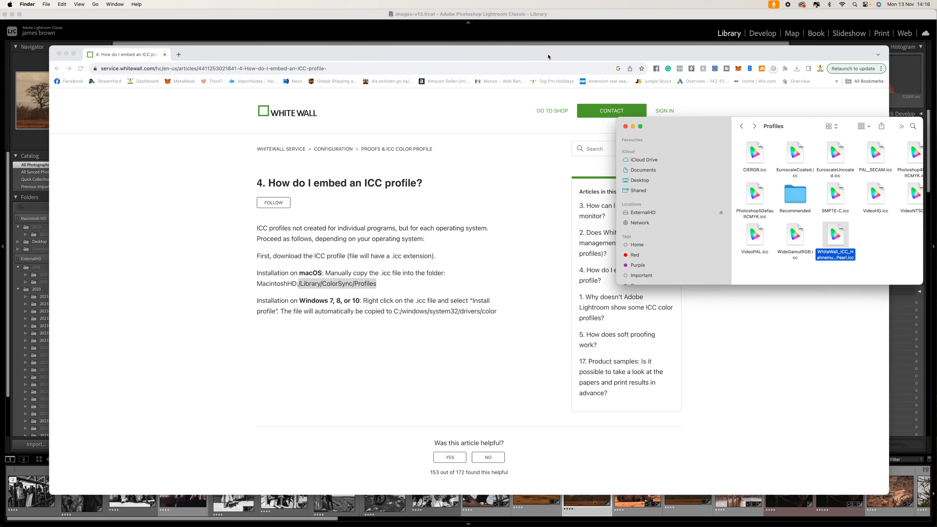
click(625, 127)
click(59, 54)
click(497, 15)
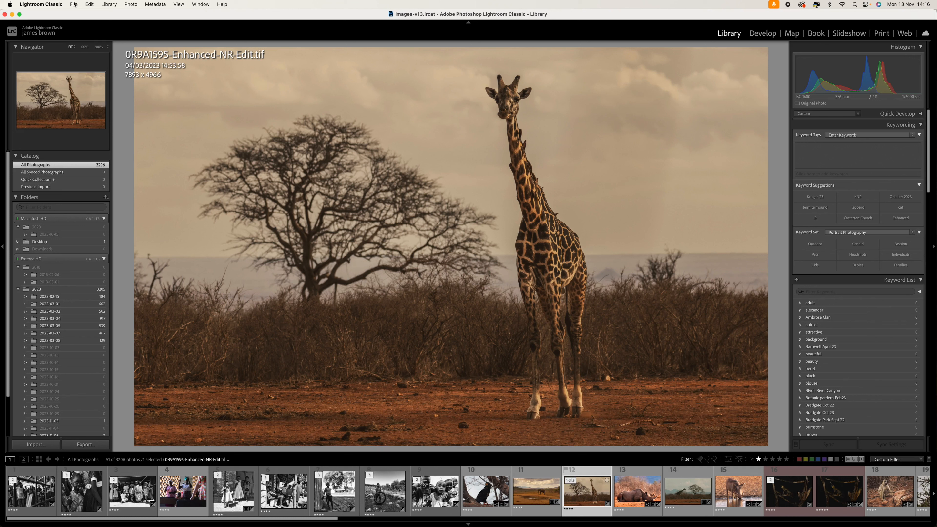
- Open the Lightroom Classic preferences for external editing and keep Adobe Photoshop 2024 as the Photoshop version
click(52, 5)
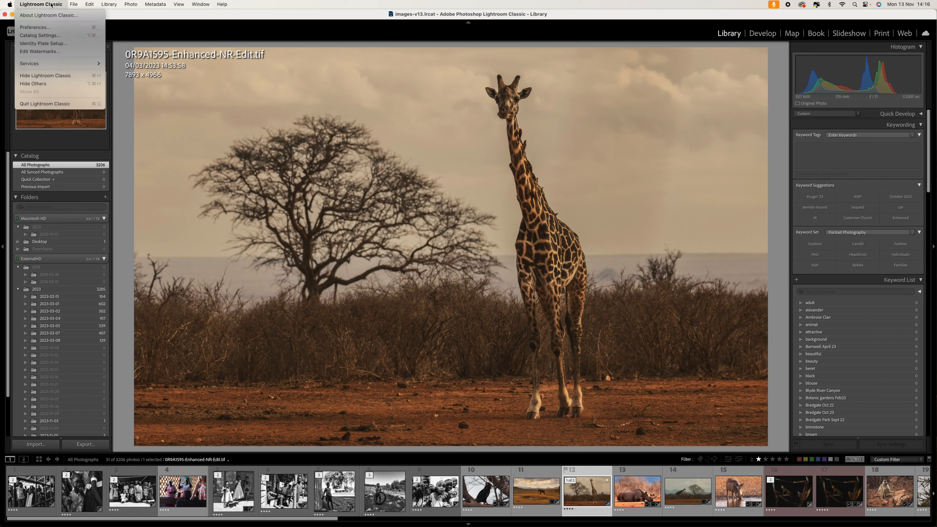
click(45, 27)
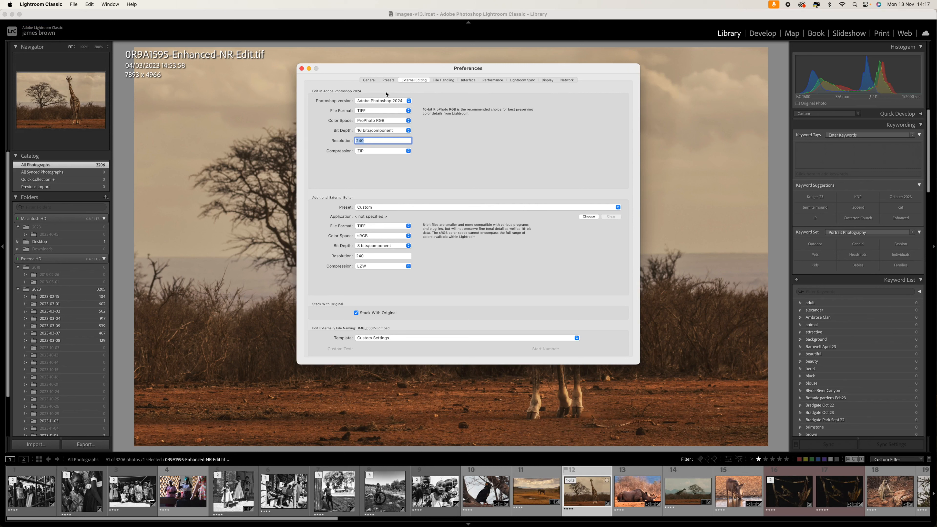
click(404, 102)
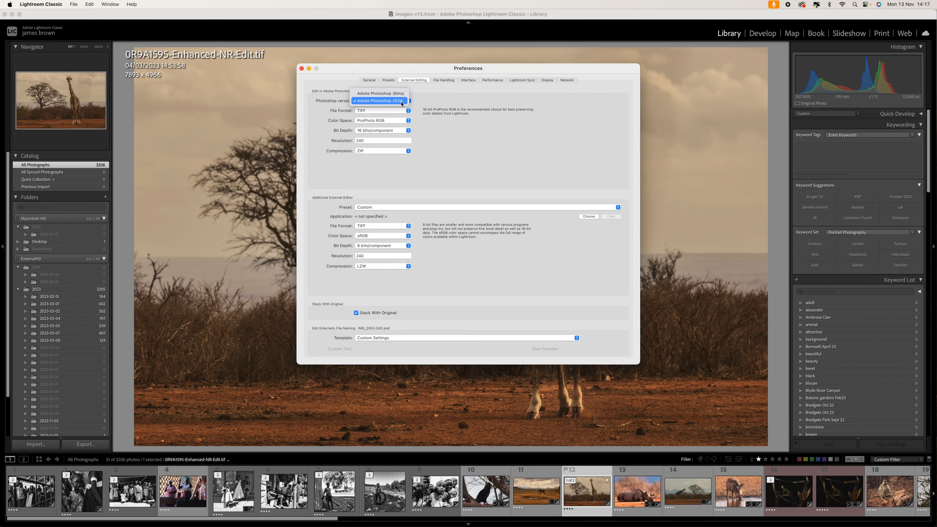
click(402, 100)
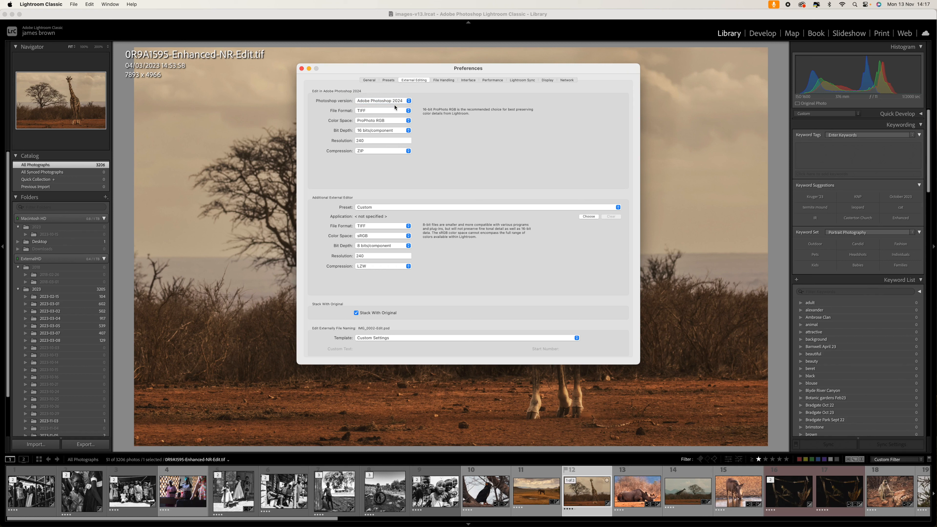
- Keep the Photoshop external editing options at TIFF format, ProPhoto RGB color space and 16 bits/component bit depth
click(396, 110)
click(395, 111)
click(395, 122)
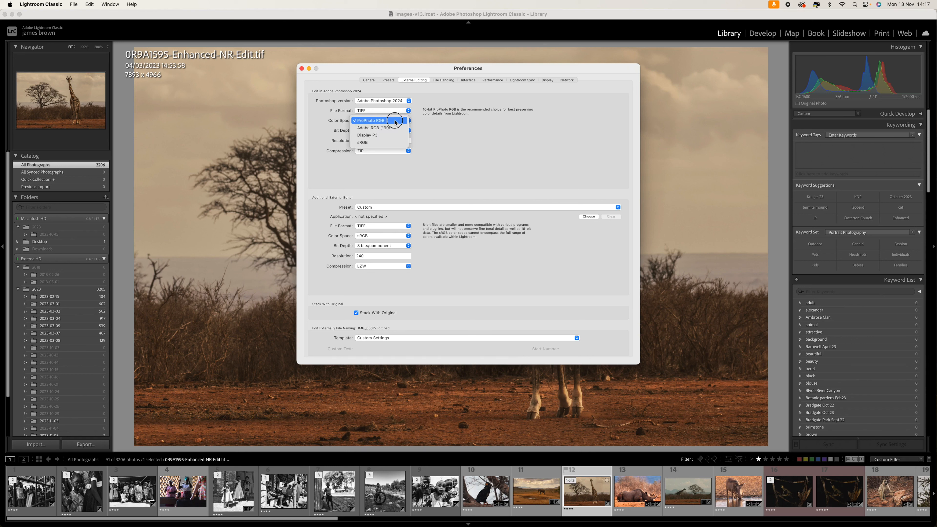
click(395, 122)
click(402, 131)
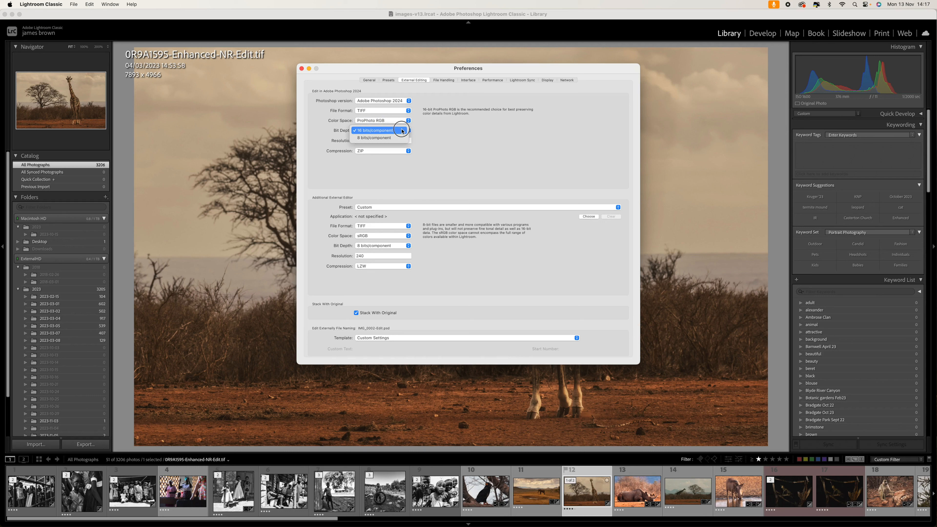
click(401, 132)
- Set the Photoshop external editing resolution to 300 and close the preferences
click(384, 140)
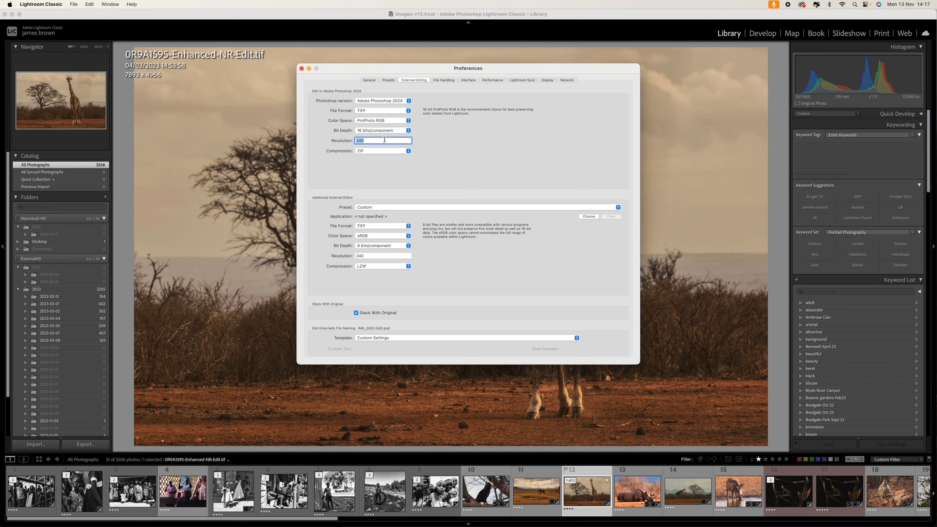
text(300)
click(461, 139)
click(301, 69)
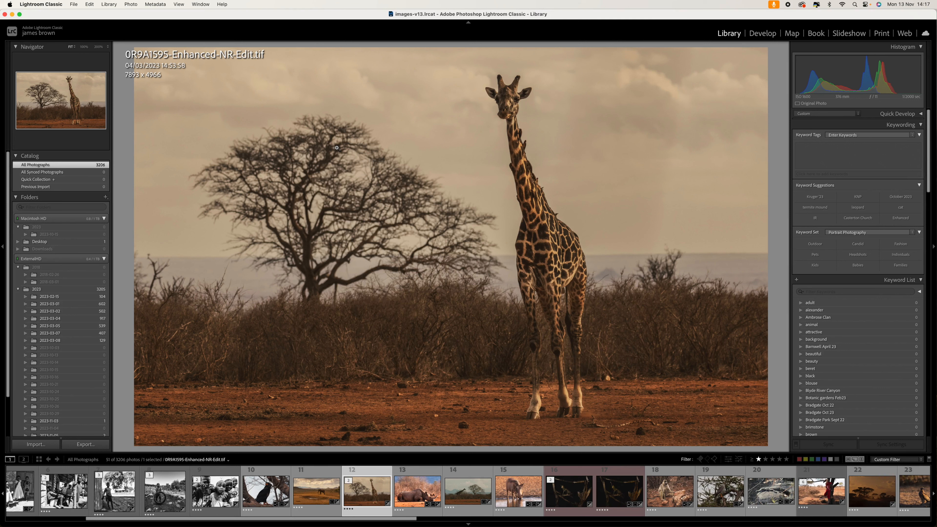
- Send a copy of the giraffe photo with Lightroom adjustments to Photoshop 2024 and open its Image Size settings
key(super+e)
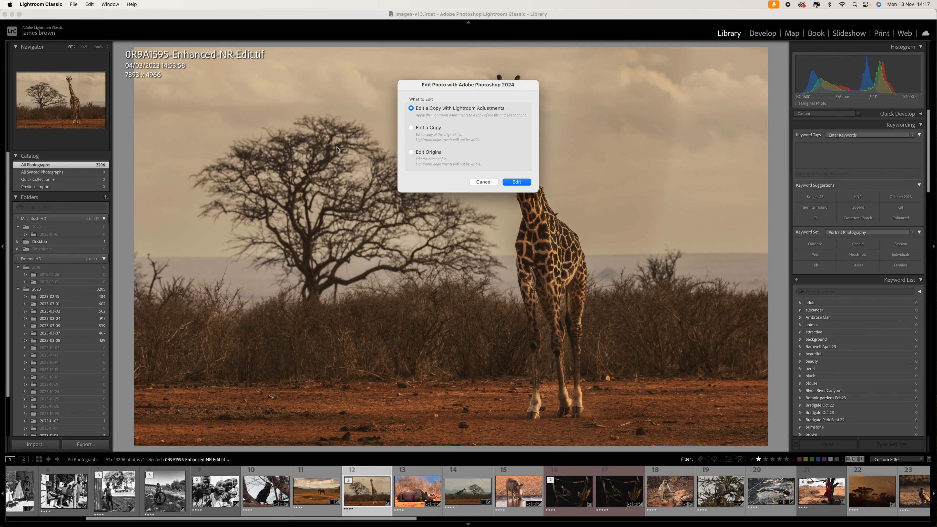
click(523, 184)
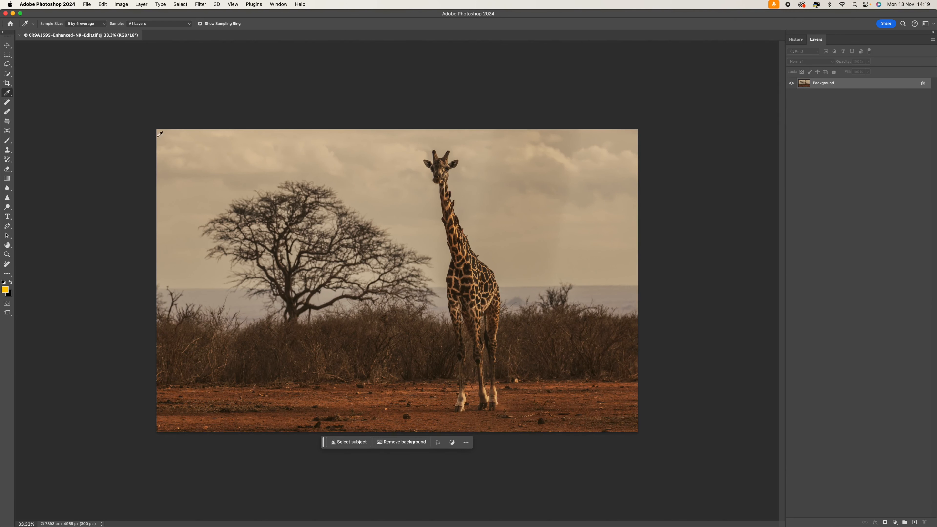
click(121, 4)
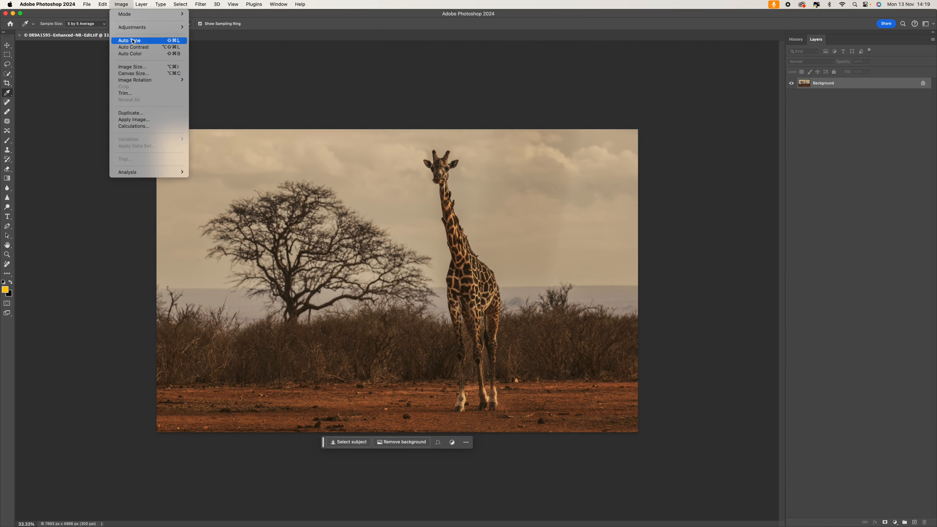
click(139, 67)
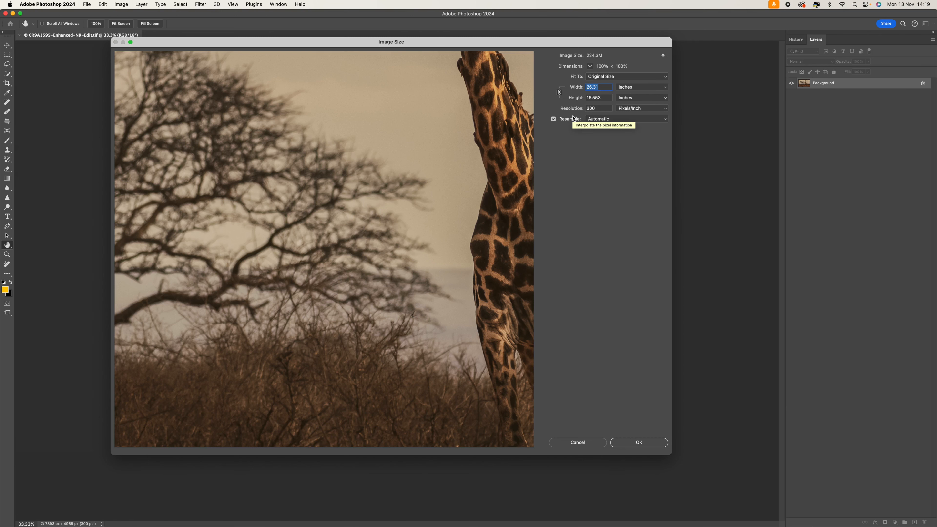
- Try an image width of 24 inches and replace it with 100 inches
text(24)
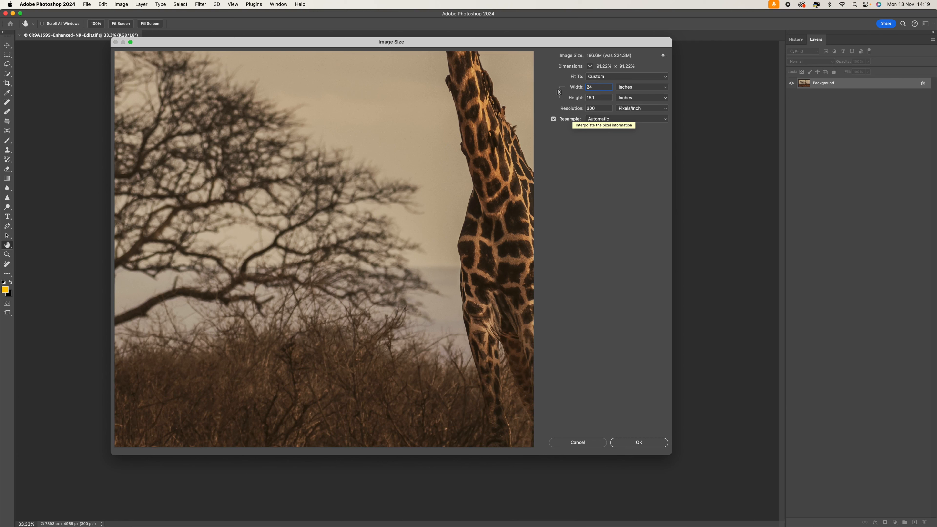
drag(609, 109, 586, 108)
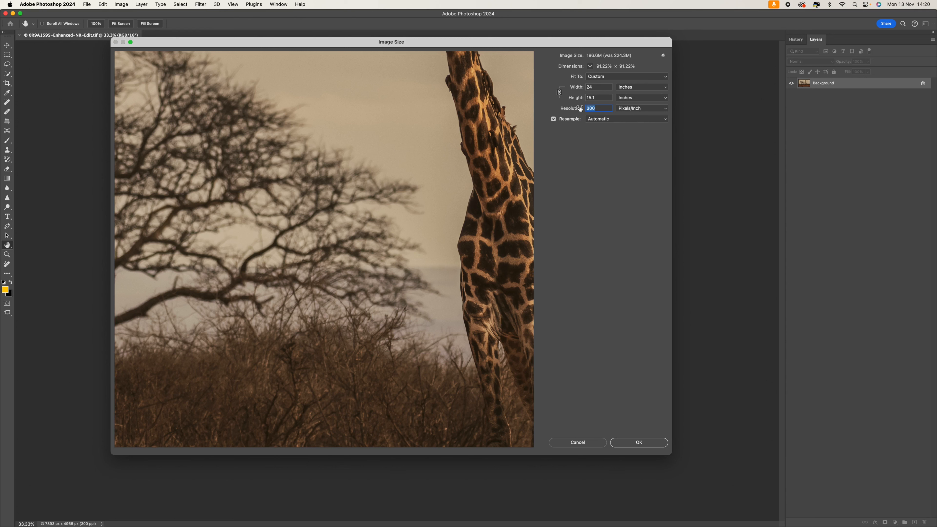
click(598, 86)
text(100)
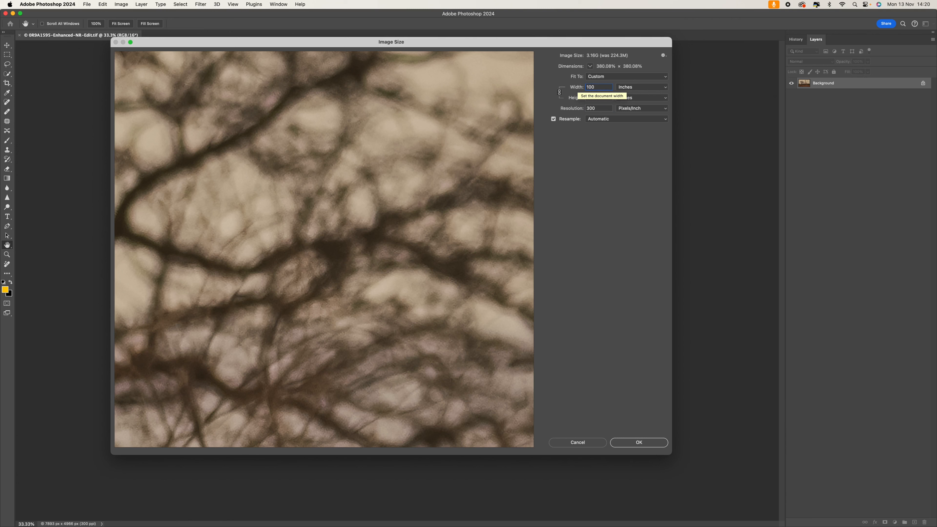
- Try a resolution of 240 pixels/inch, return it to 300 pixels/inch and apply the resize to the giraffe image
click(596, 108)
text(240)
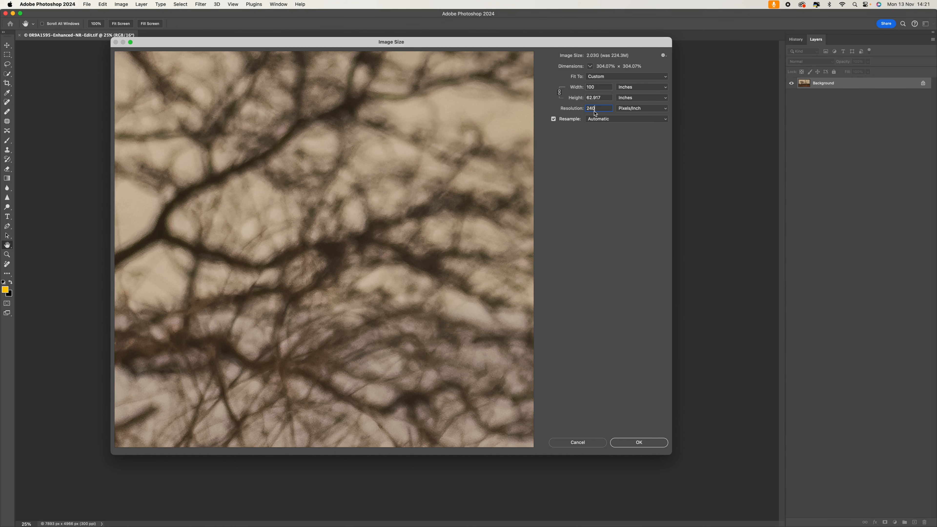
key(BackSpace)
key(BackSpace)
key(BackSpace)
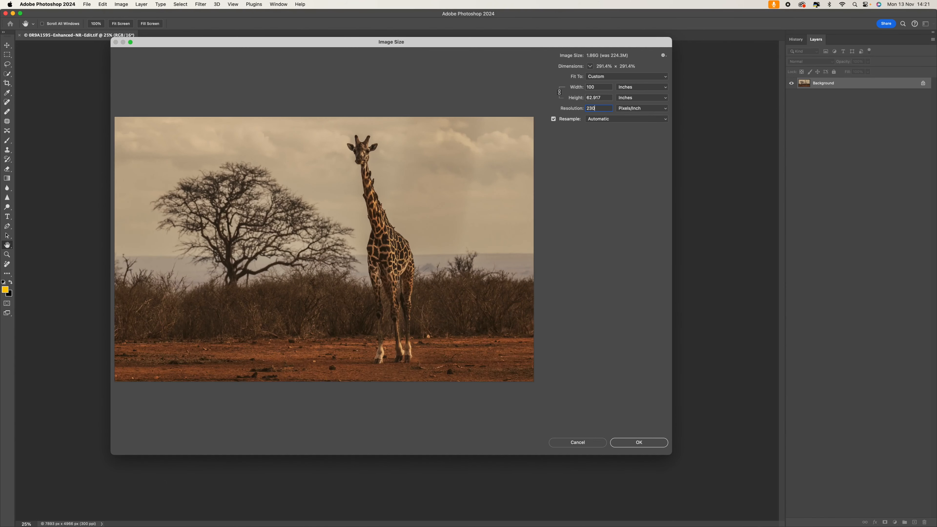
text(300)
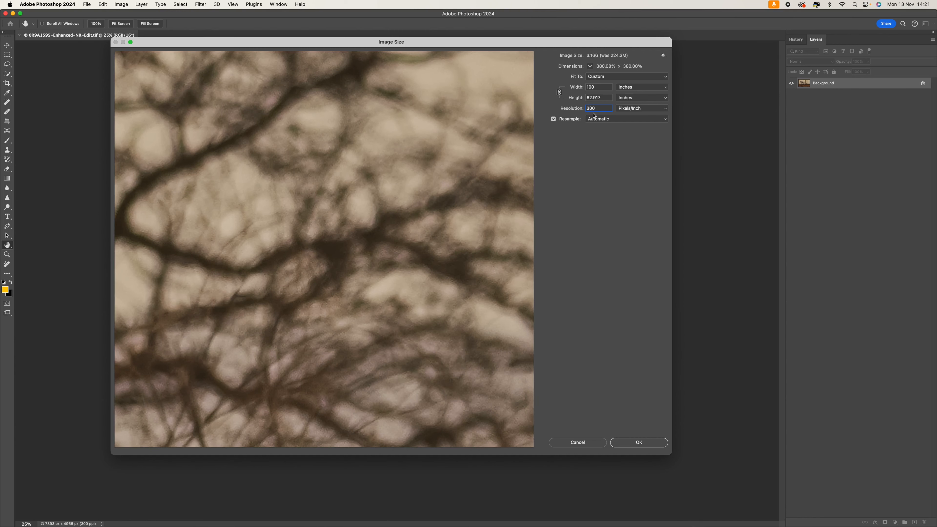
click(646, 444)
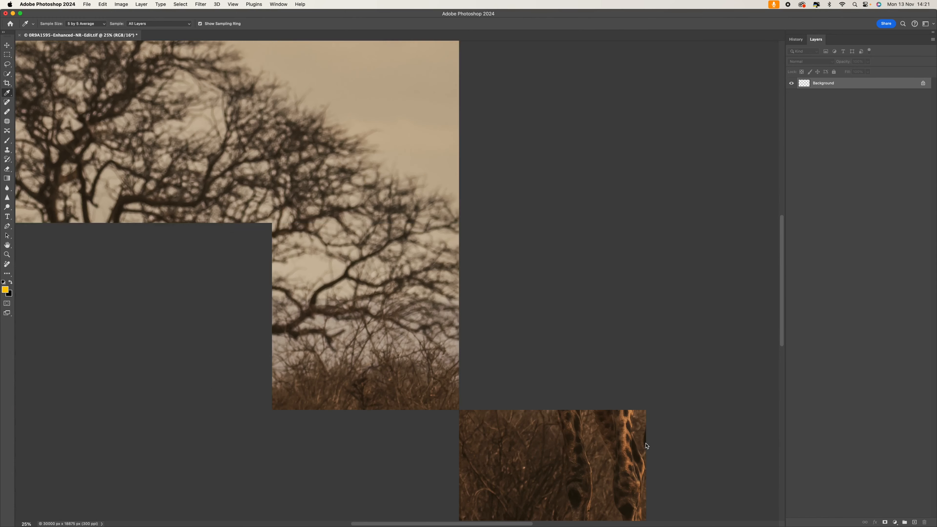
key(super+minus)
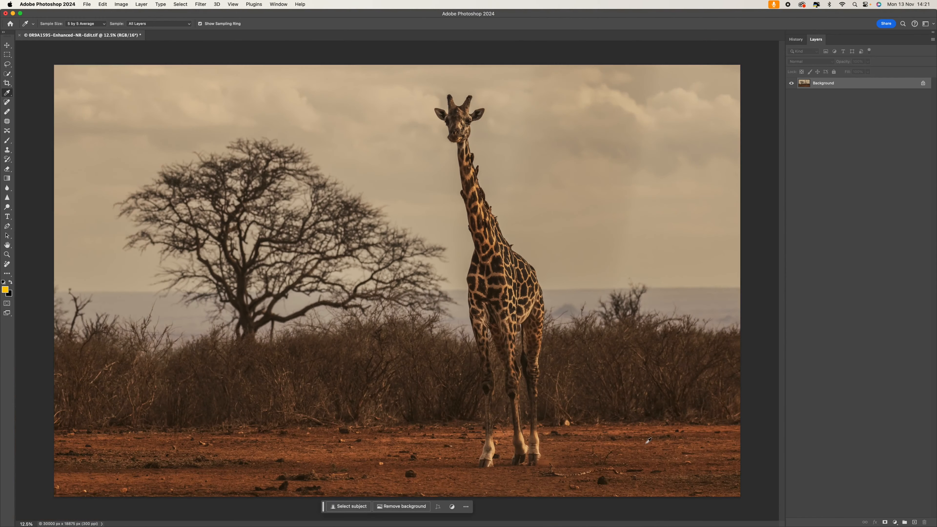
- Switch to Lightroom Classic, preview the giraffe photo with Super Resolution in Enhance, and cancel the enhancement
click(314, 510)
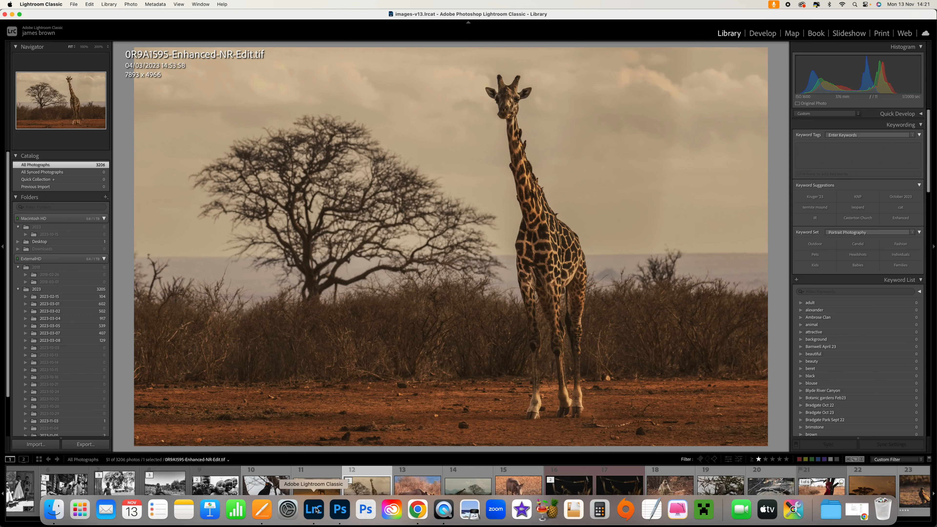
right_click(321, 162)
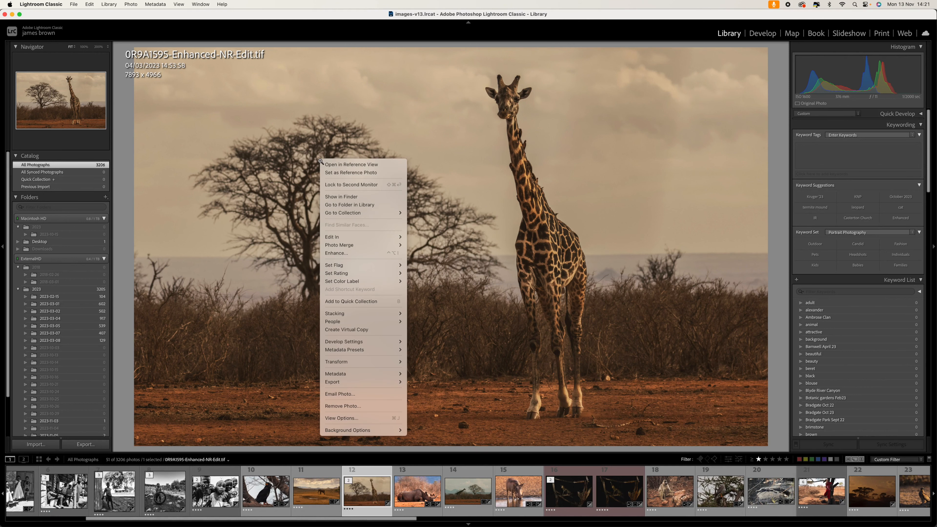
click(349, 253)
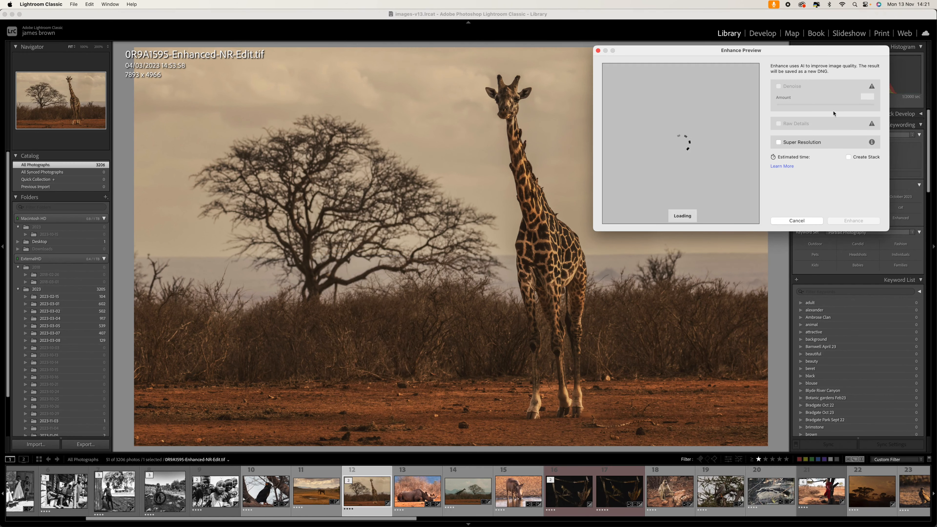
drag(697, 53, 546, 53)
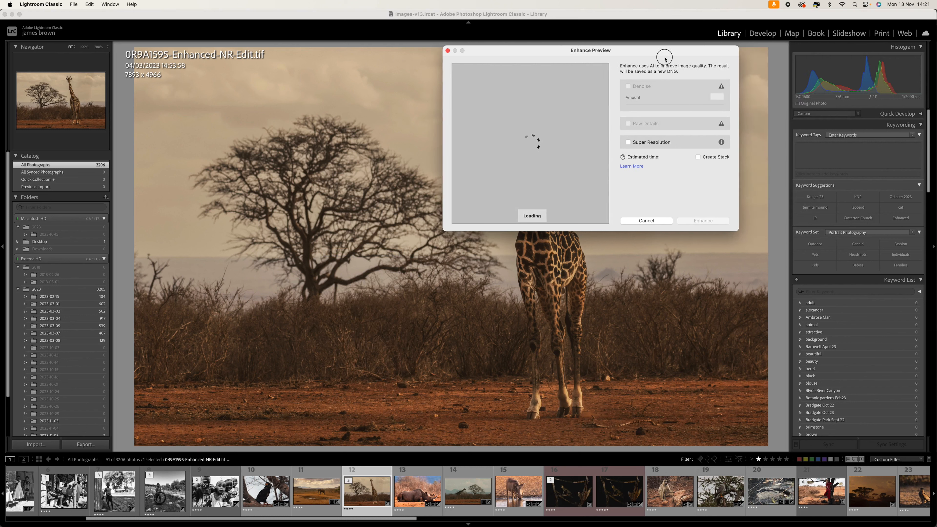
click(628, 142)
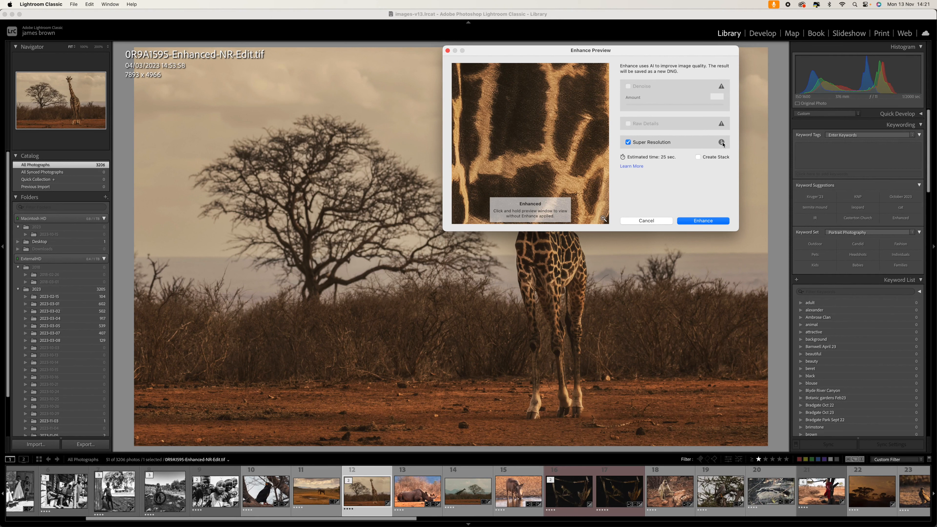
mouse_move(723, 143)
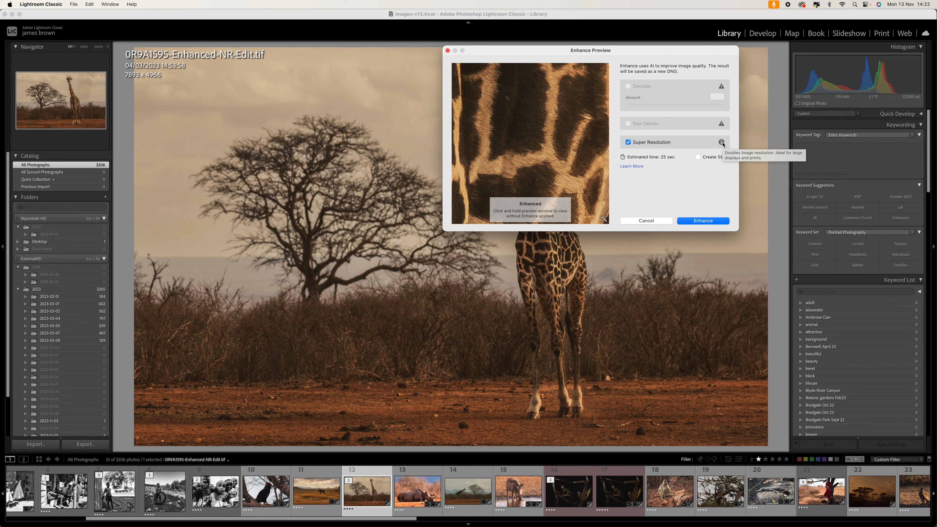
click(647, 220)
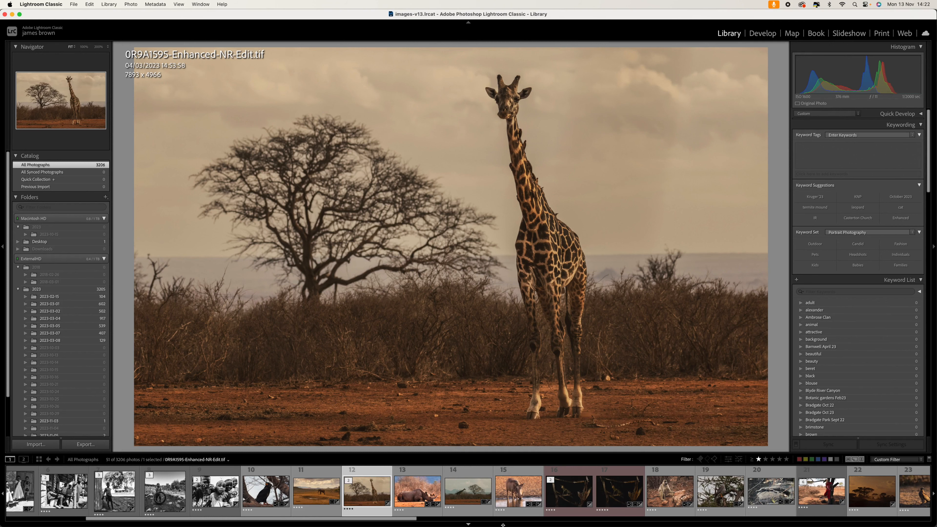
- Switch back to Photoshop and set the resample method in Image Size to Preserve Details 2.0
click(340, 510)
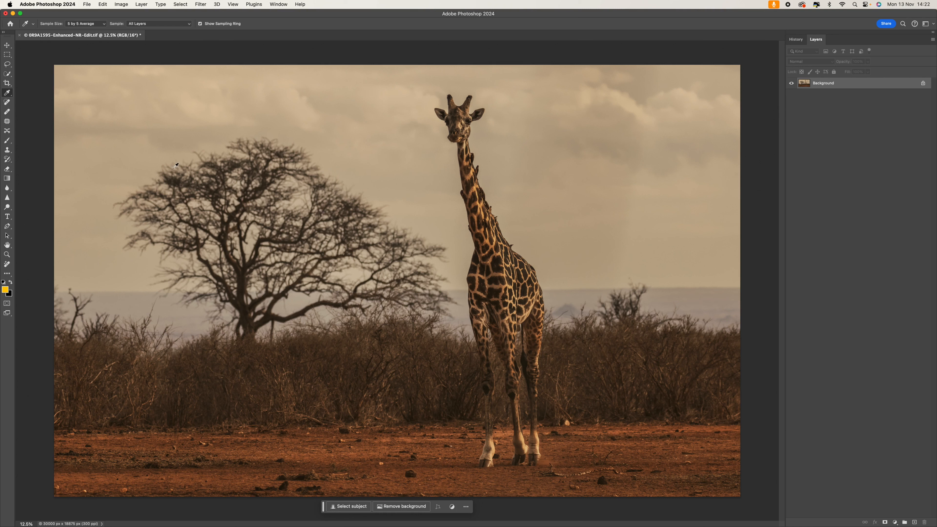
click(121, 4)
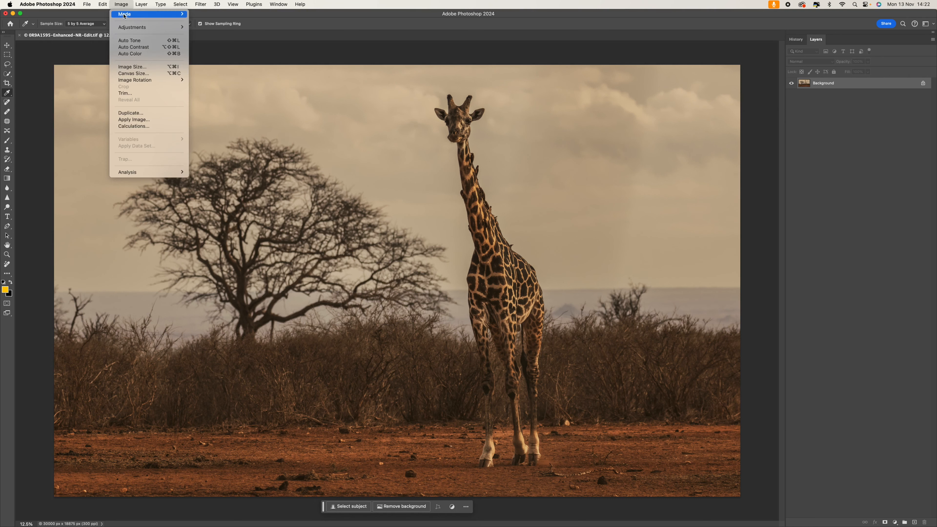
click(131, 67)
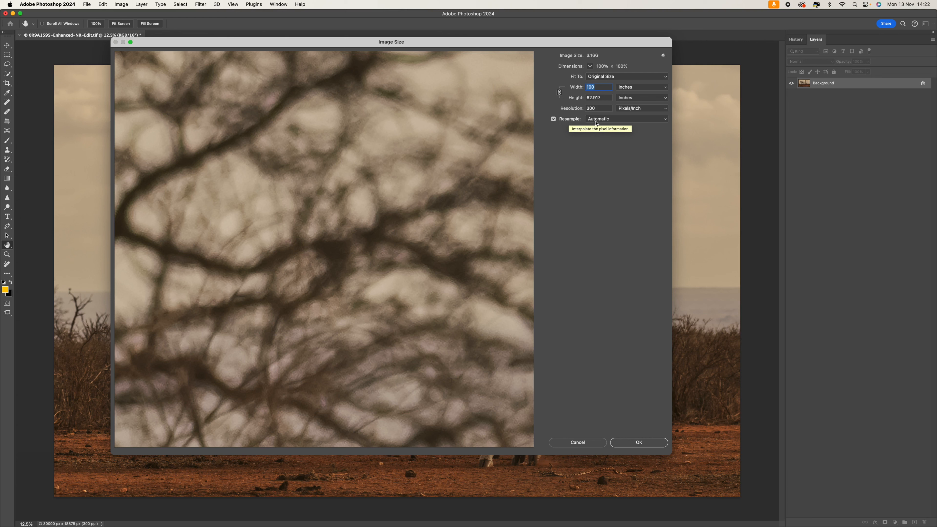
click(640, 119)
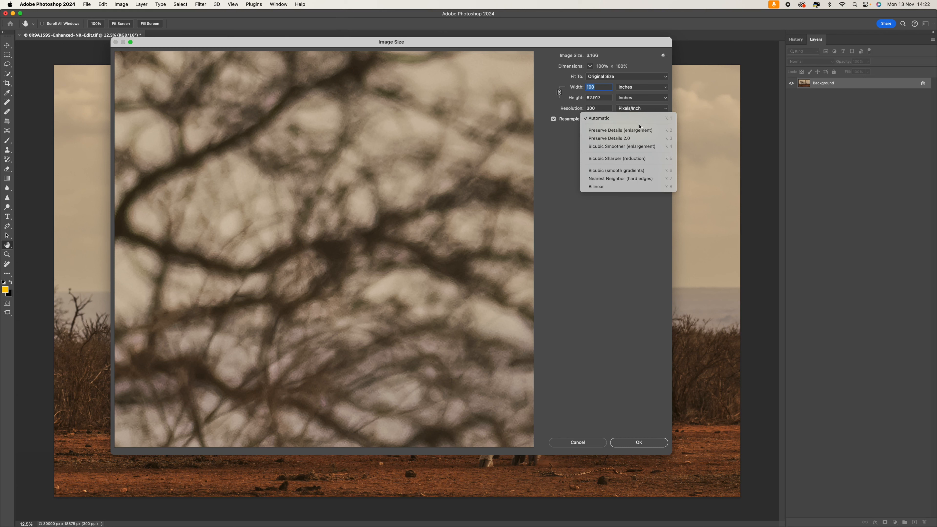
click(646, 141)
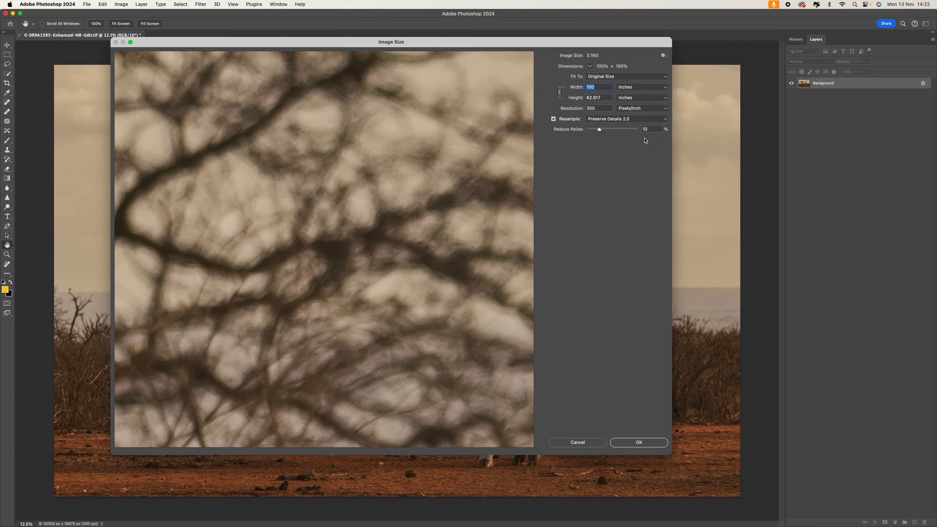
- Set Reduce Noise to 14% in Image Size while previewing the giraffe's head and neck
key(super+minus)
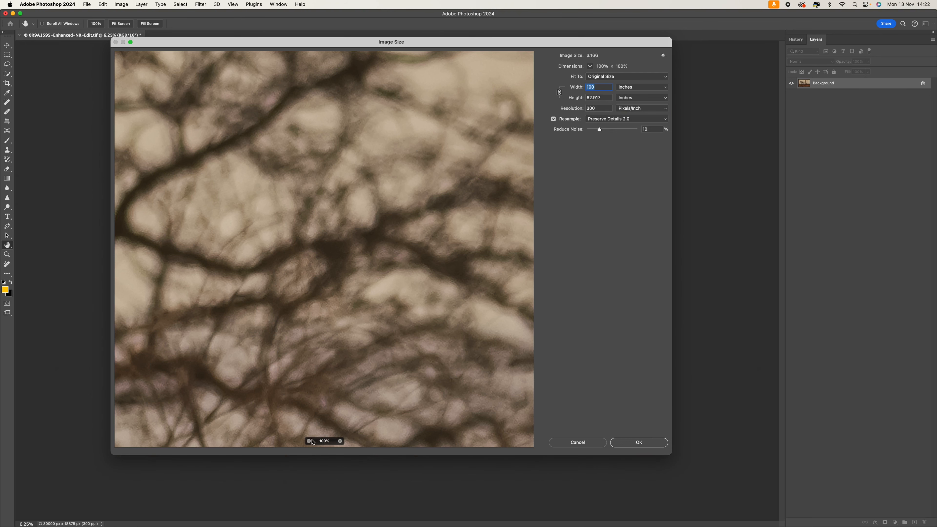
click(309, 441)
click(309, 442)
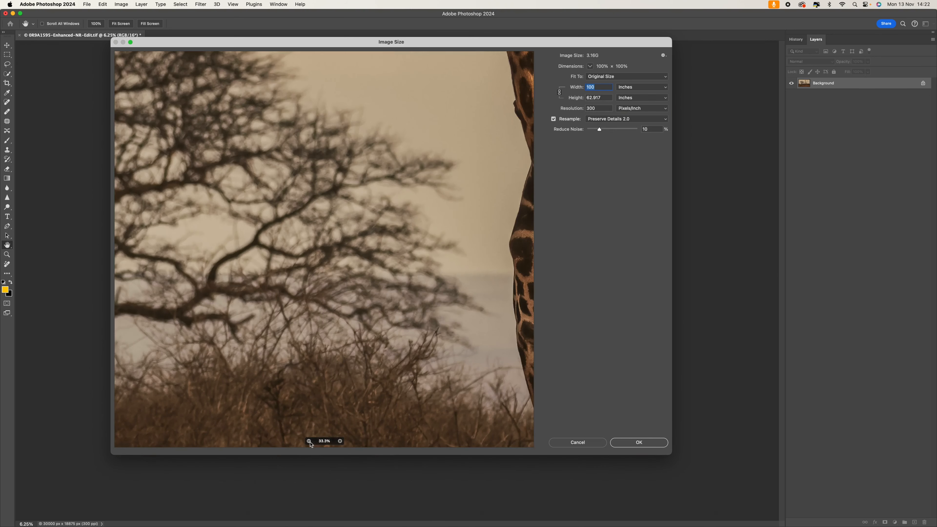
drag(482, 142, 400, 319)
drag(599, 129, 605, 132)
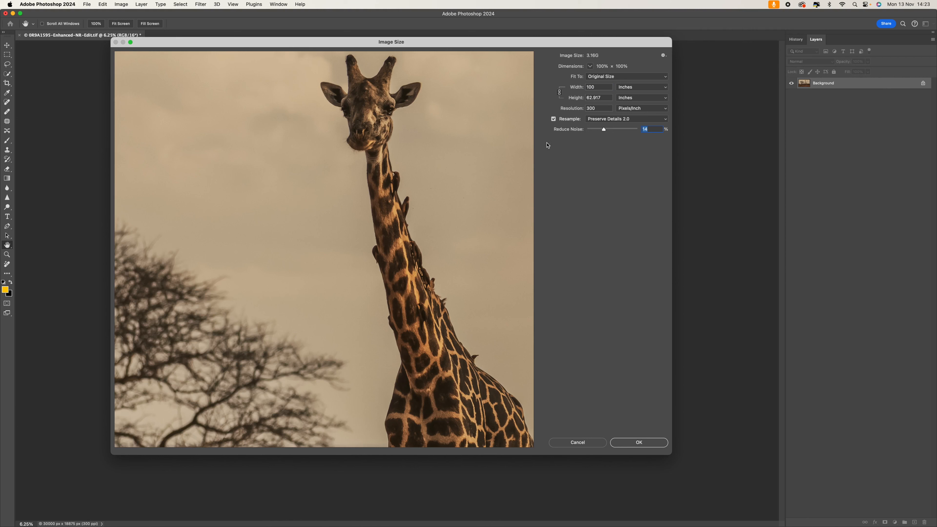
- Compare the Automatic and Preserve Details 2.0 resample methods in Image Size, then cancel the resize
click(620, 119)
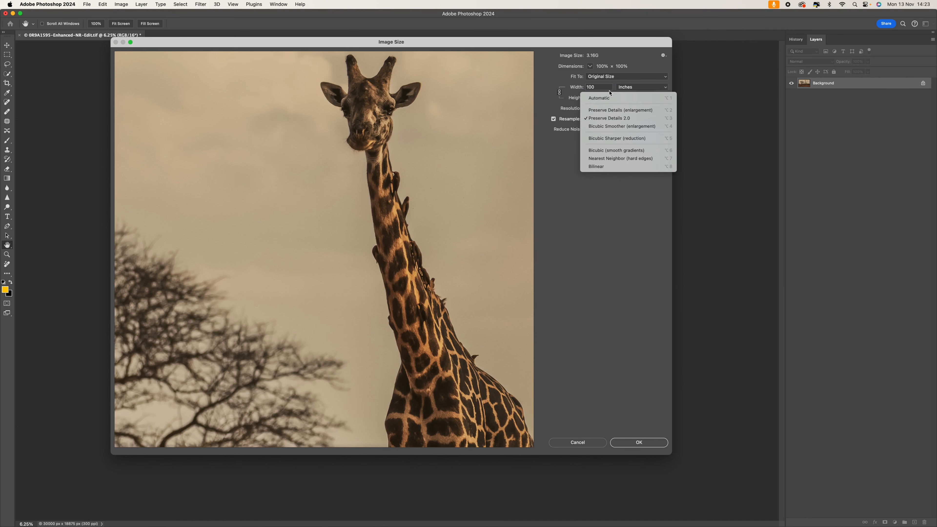
click(604, 97)
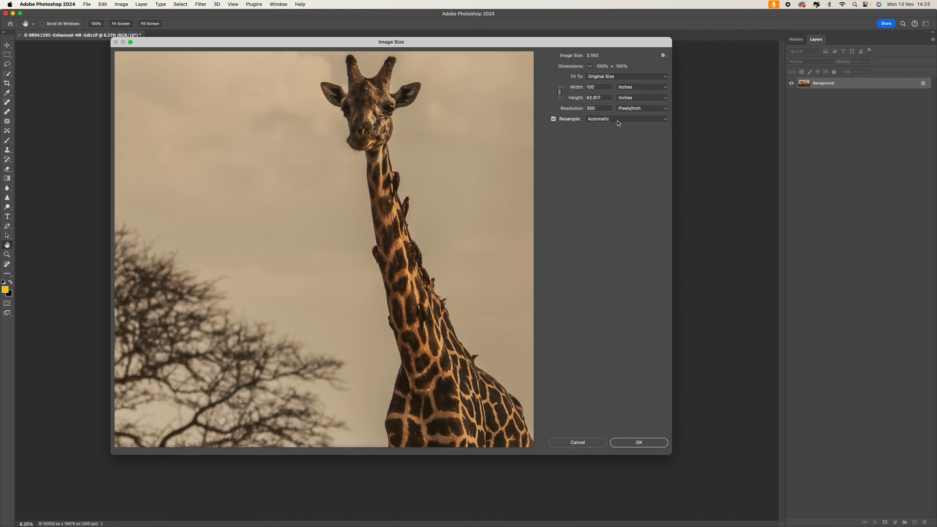
click(610, 122)
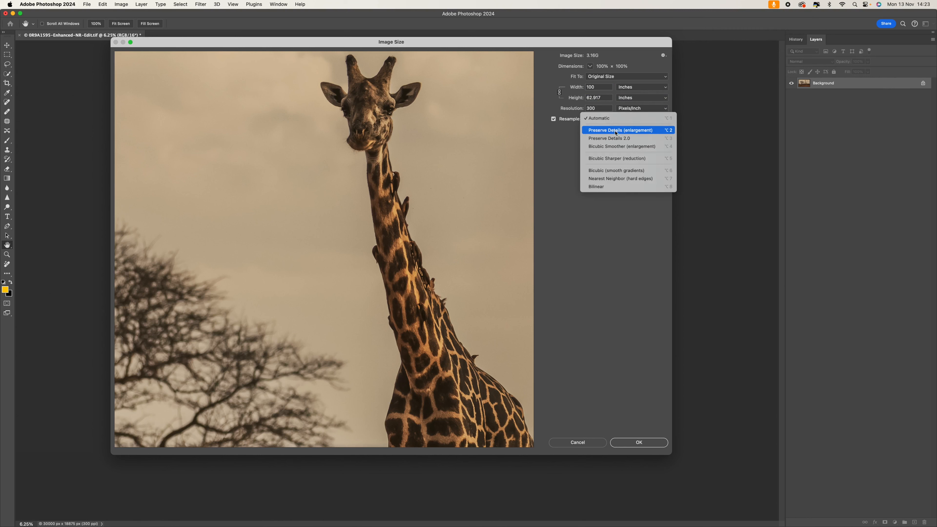
click(617, 139)
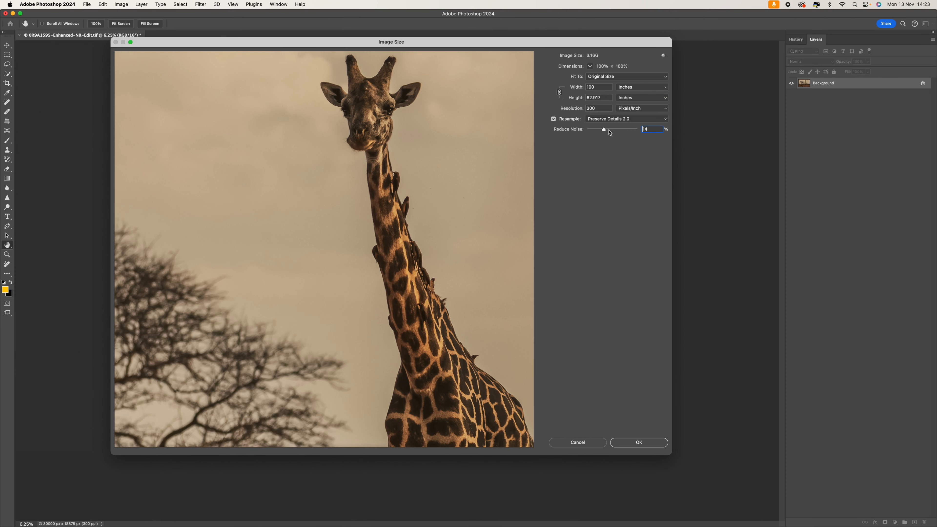
click(613, 119)
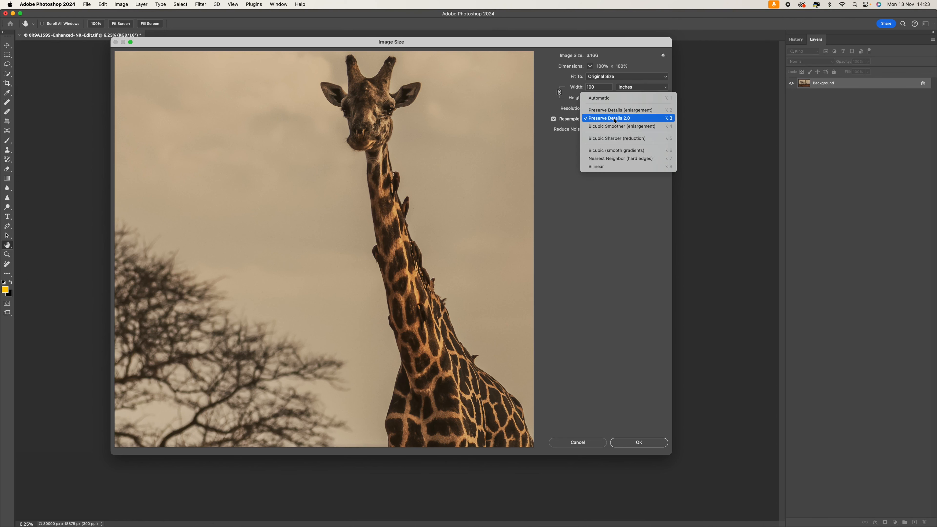
click(614, 99)
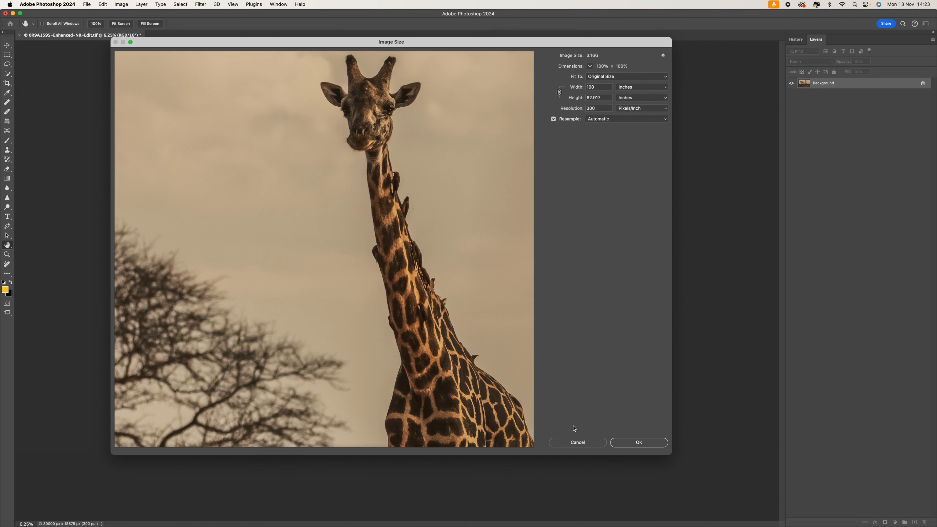
click(577, 441)
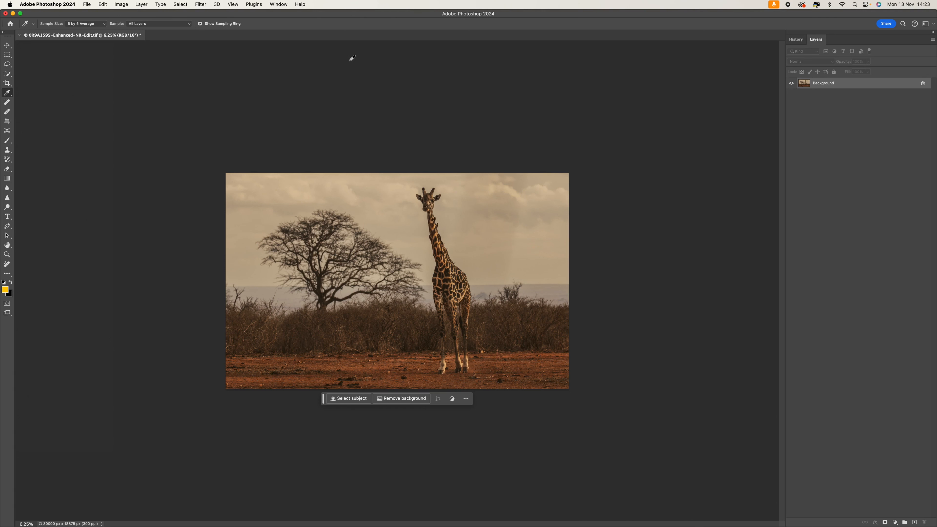
- Change the canvas surround behind the giraffe photo from dark gray to the Custom color
key(super+equal)
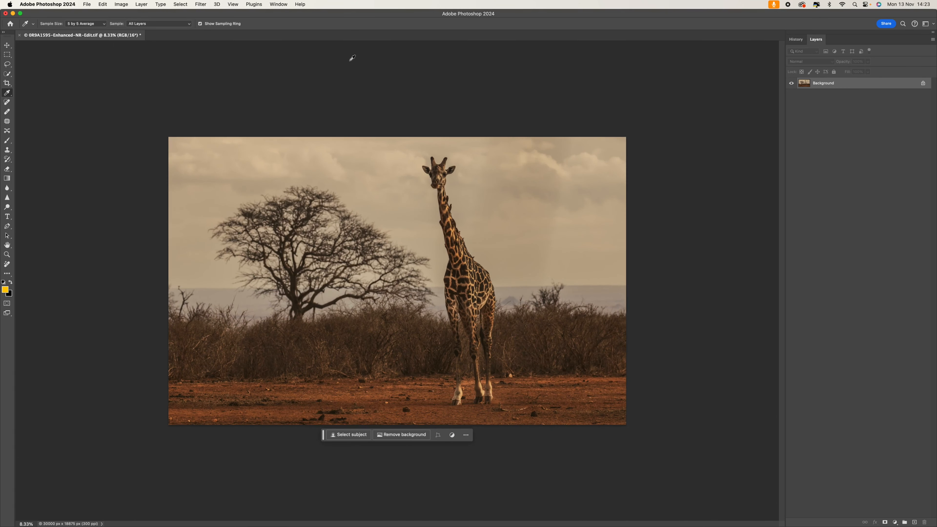
right_click(494, 78)
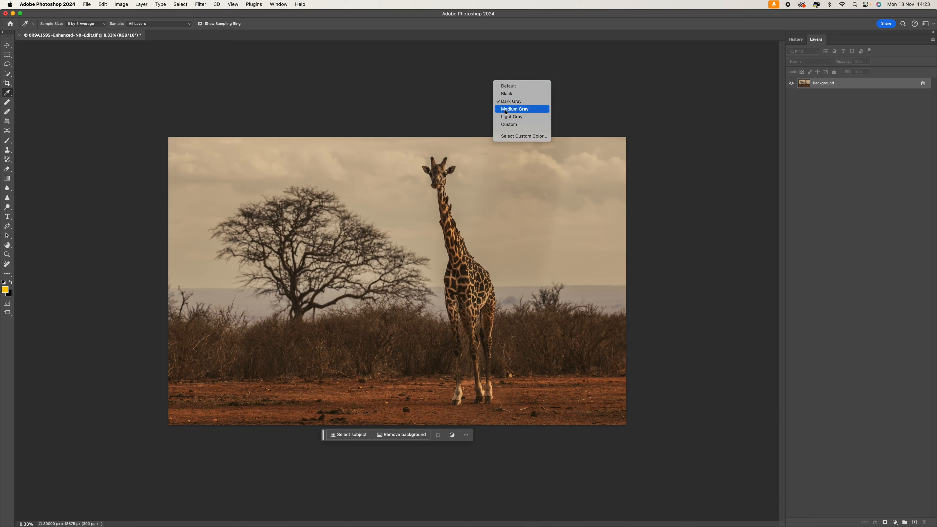
click(518, 126)
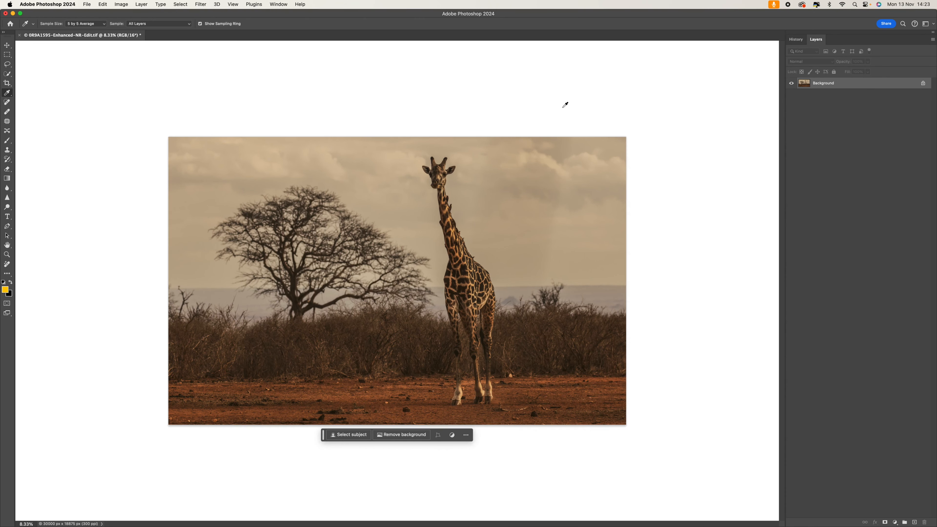
- Try a bright magenta as the custom canvas color around the giraffe photo
right_click(556, 103)
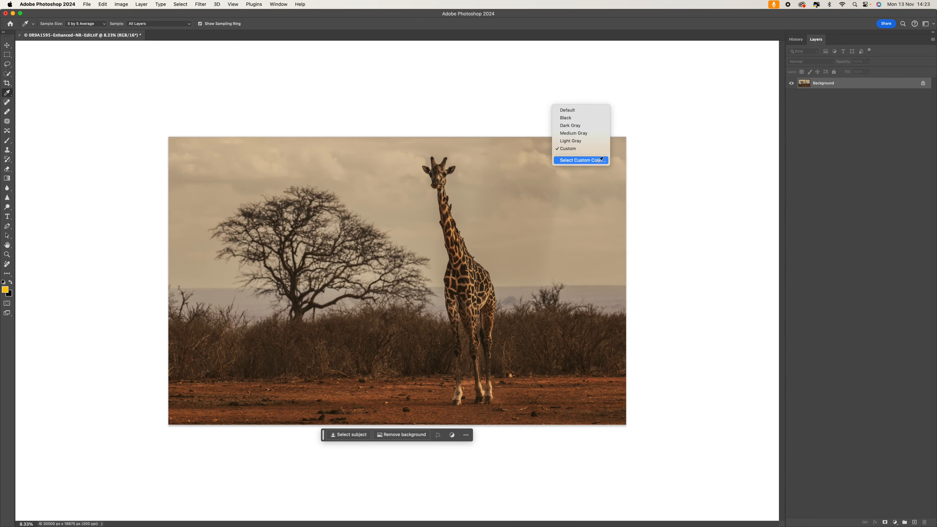
click(583, 161)
click(608, 181)
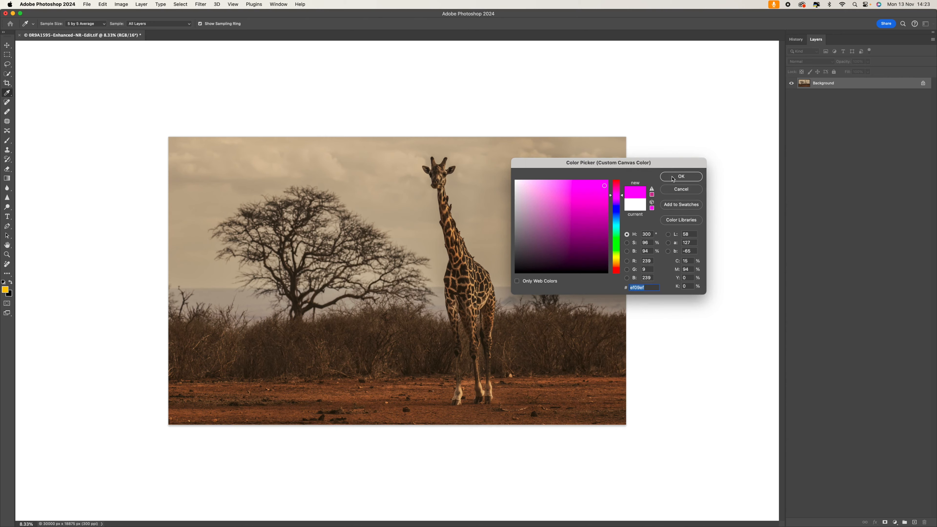
click(682, 176)
- Return the custom canvas color around the giraffe photo to white
right_click(486, 67)
click(496, 124)
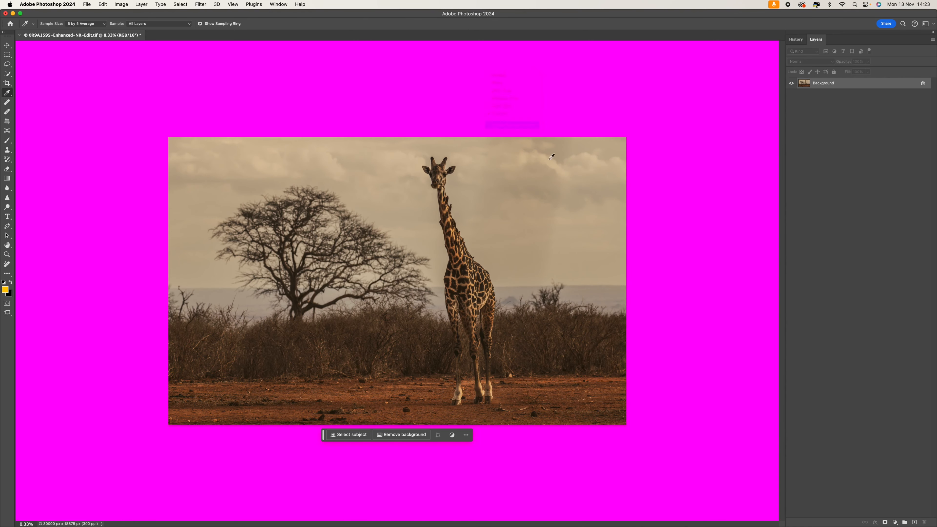
drag(582, 186, 476, 168)
click(682, 176)
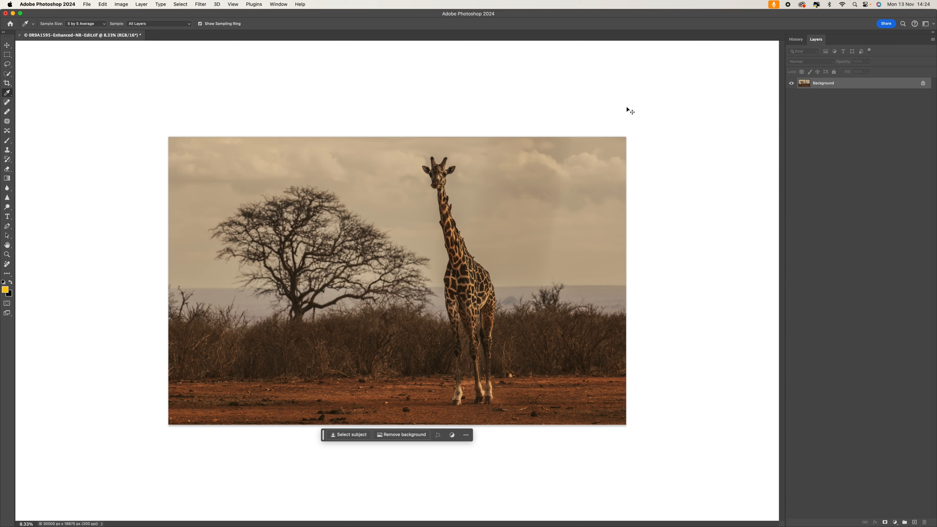
- Duplicate the Background layer and start the High Pass filter on the copy
key(super+j)
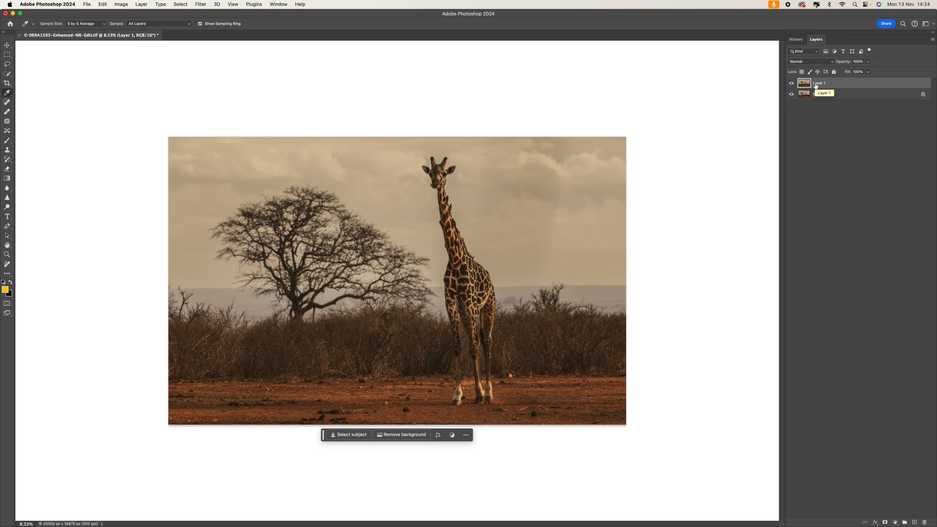
click(207, 3)
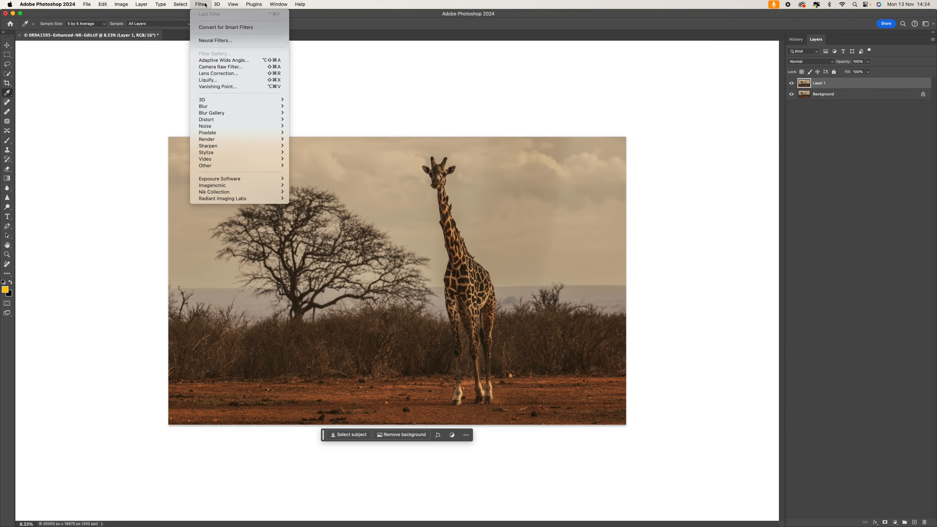
mouse_move(209, 168)
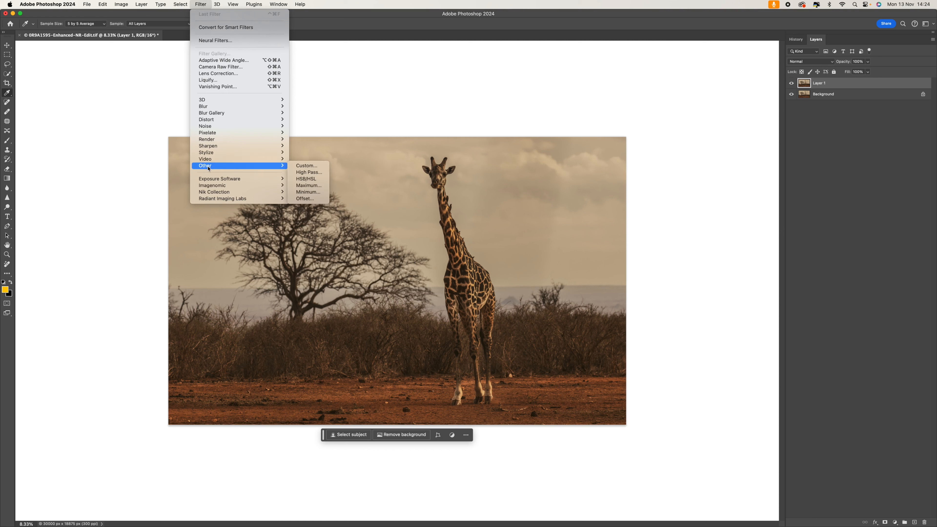
click(308, 172)
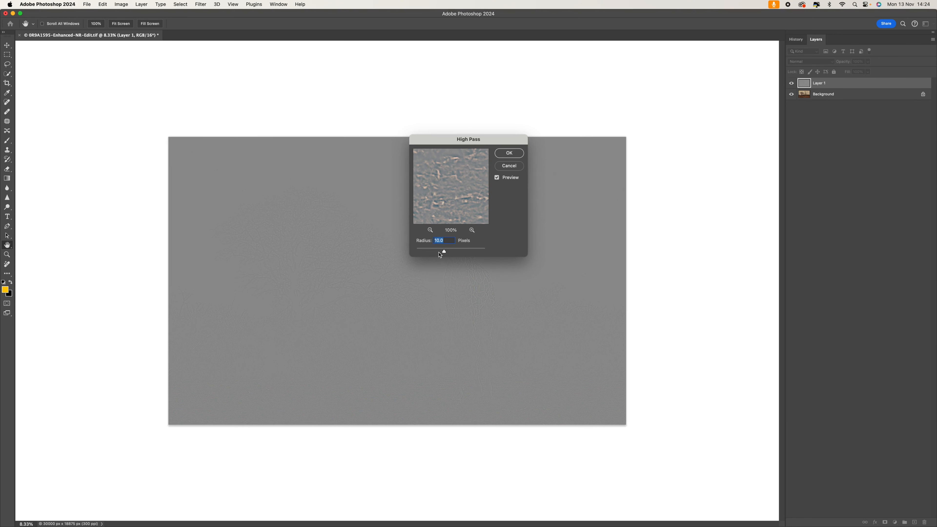
- Set the High Pass radius to 1.0 pixels and inspect the filter preview at 33%
drag(444, 252, 416, 252)
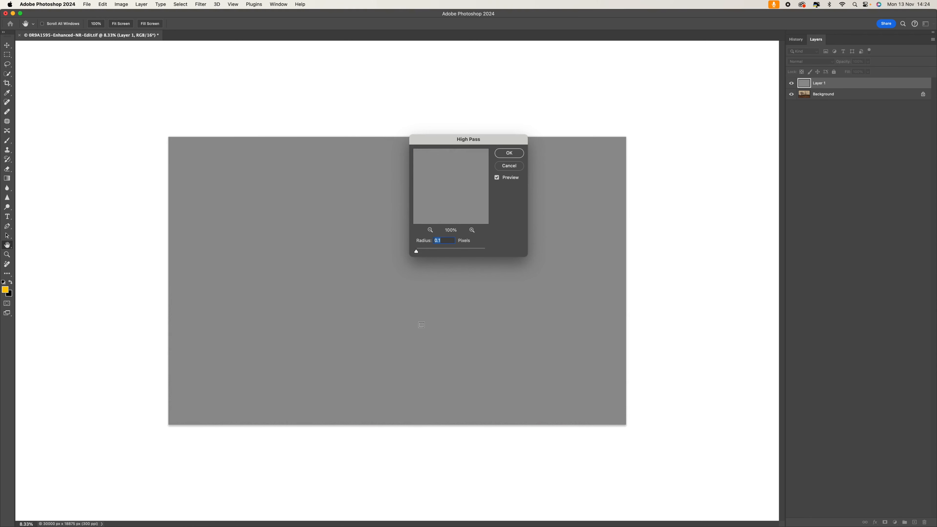
super+click(448, 330)
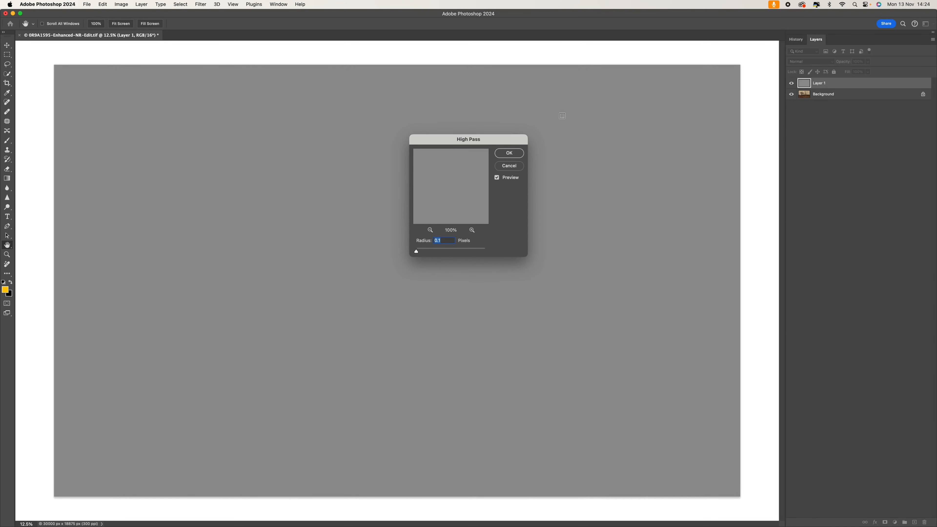
drag(417, 252, 421, 254)
click(472, 231)
click(472, 230)
drag(470, 161, 452, 190)
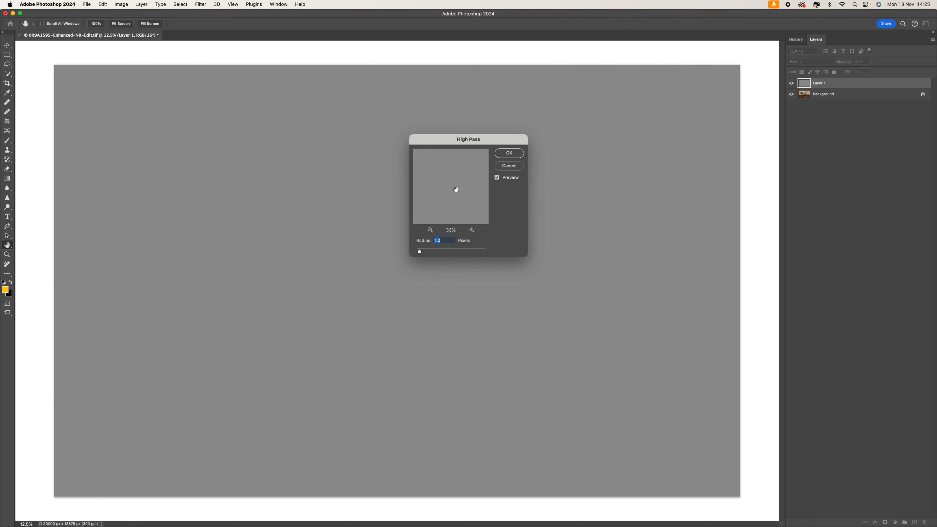
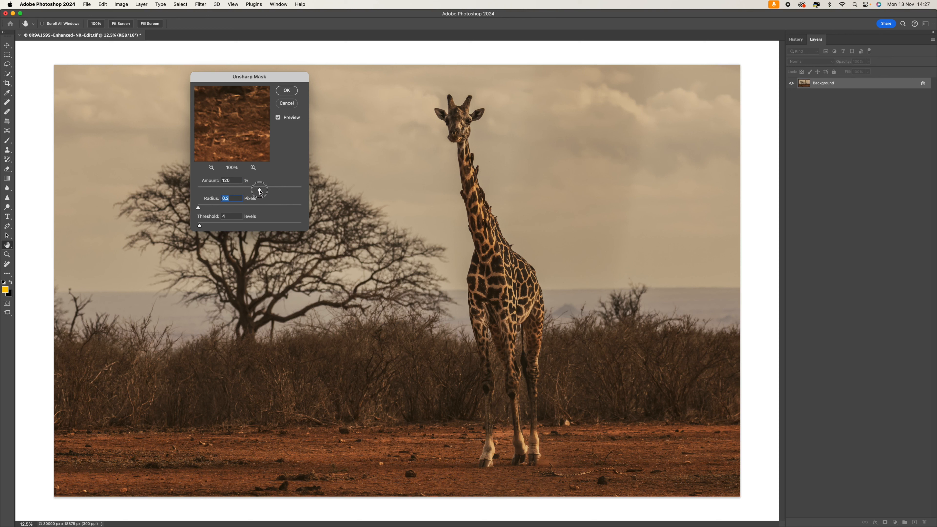
- Try an Unsharp Mask amount of 119% and examine the sharpening on the giraffe's face in the 33% preview
drag(259, 189, 259, 189)
click(242, 120)
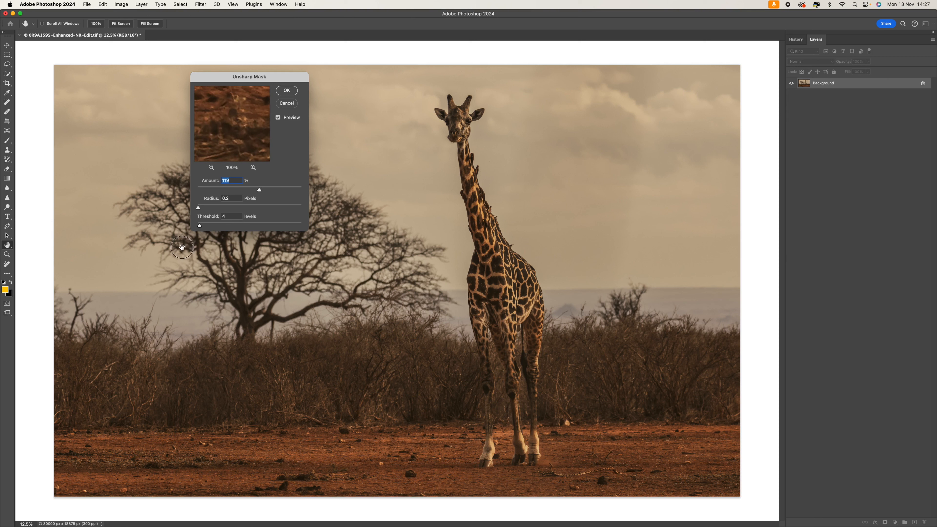
click(212, 167)
click(211, 168)
click(145, 278)
click(430, 312)
drag(430, 313, 452, 364)
drag(258, 114, 231, 39)
drag(218, 144, 386, 50)
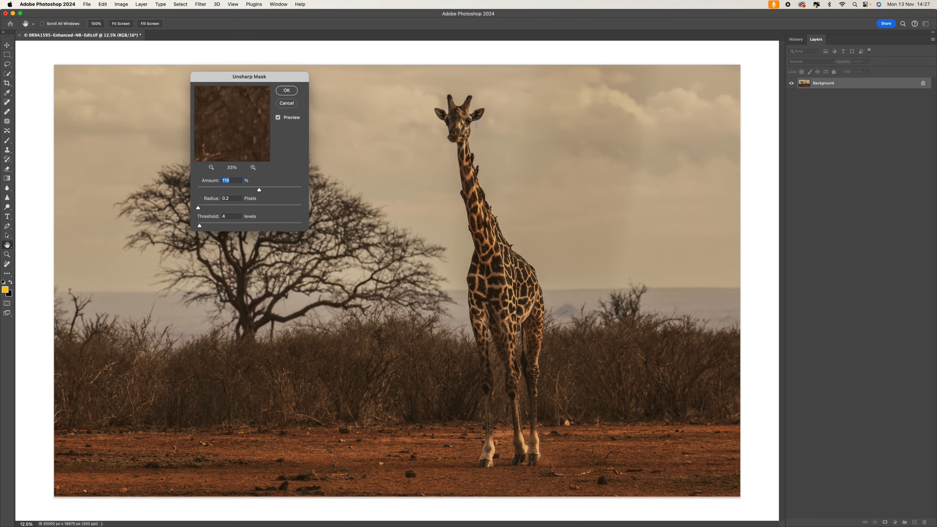
click(467, 123)
drag(231, 137, 254, 95)
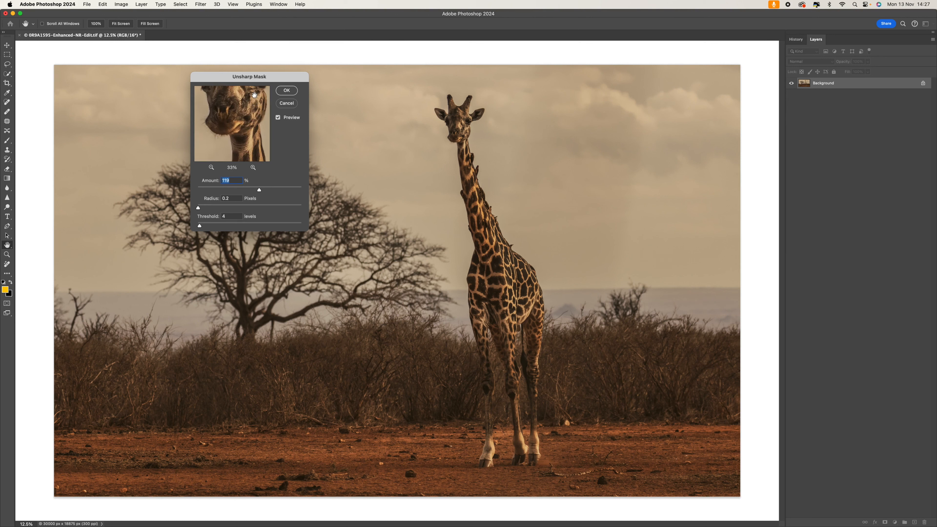
- Set the Unsharp Mask amount to 80% and apply the sharpening to the flattened giraffe image
drag(255, 189, 230, 188)
drag(251, 116, 242, 190)
click(283, 90)
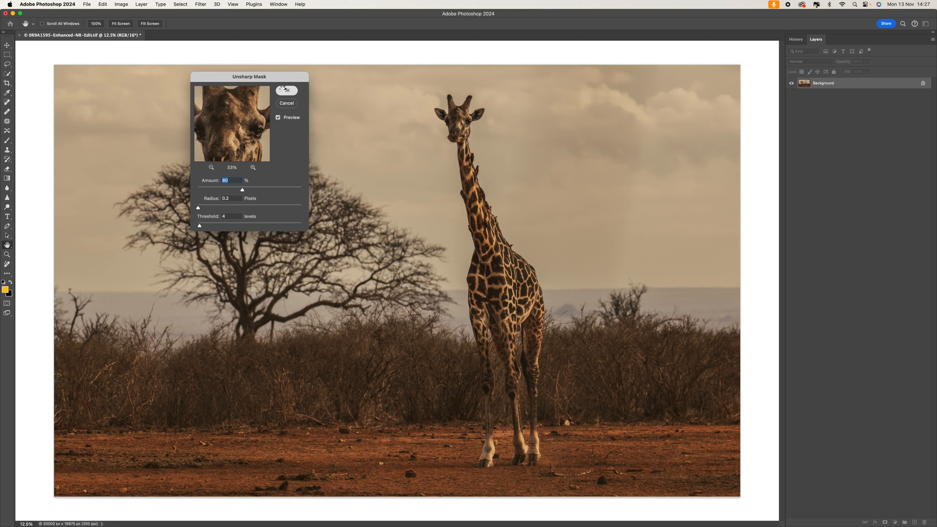
key(i)
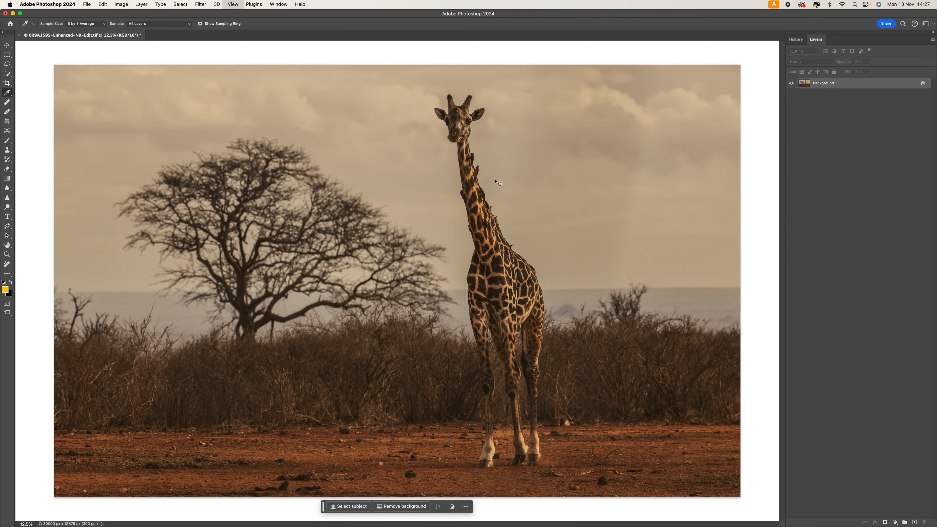
- Compare the Blending Change and Unsharp Mask history states on the giraffe's head and neck at 25% magnification
scroll(493, 173, up, 2)
scroll(493, 172, right, 3)
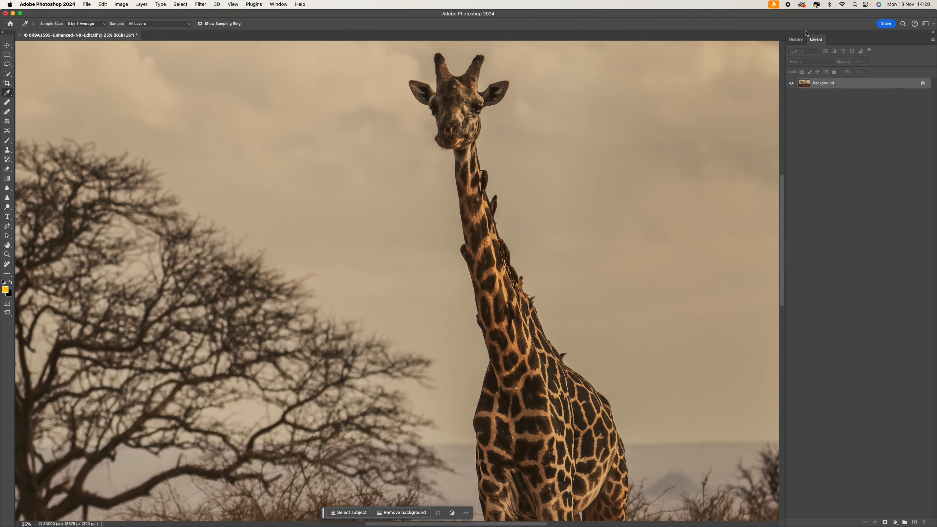
click(796, 39)
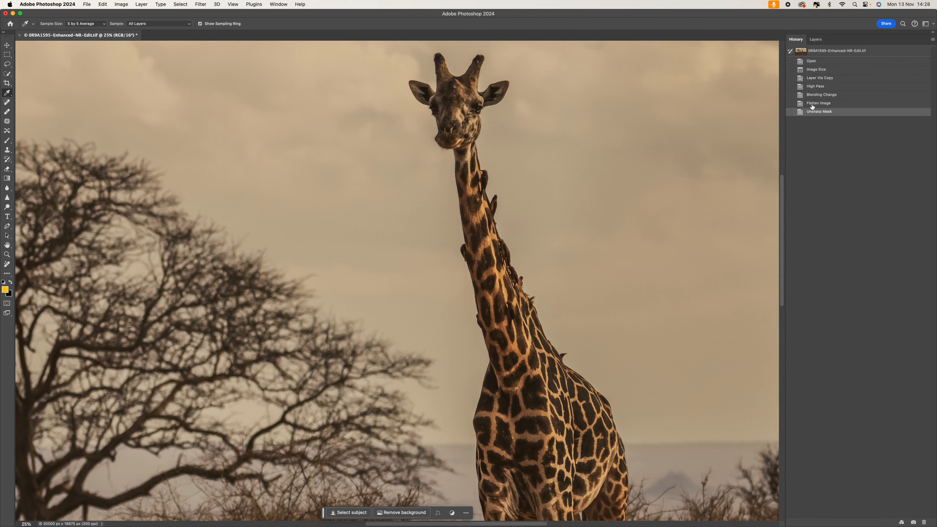
click(818, 97)
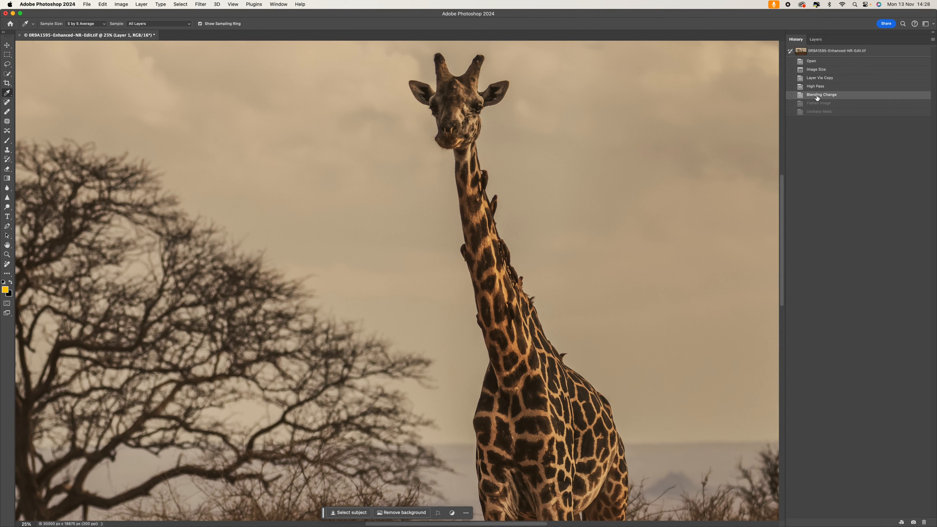
click(816, 112)
- Compare the Flatten Image, Blending Change and Unsharp Mask history states on the giraffe's face at 50%, ending on Unsharp Mask
key(super+equal)
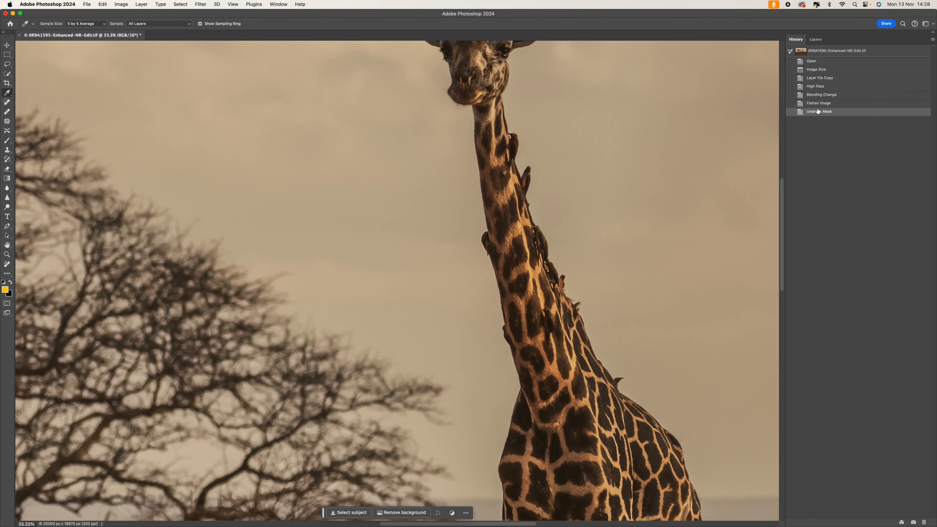
key(super+equal)
scroll(638, 94, up, 10)
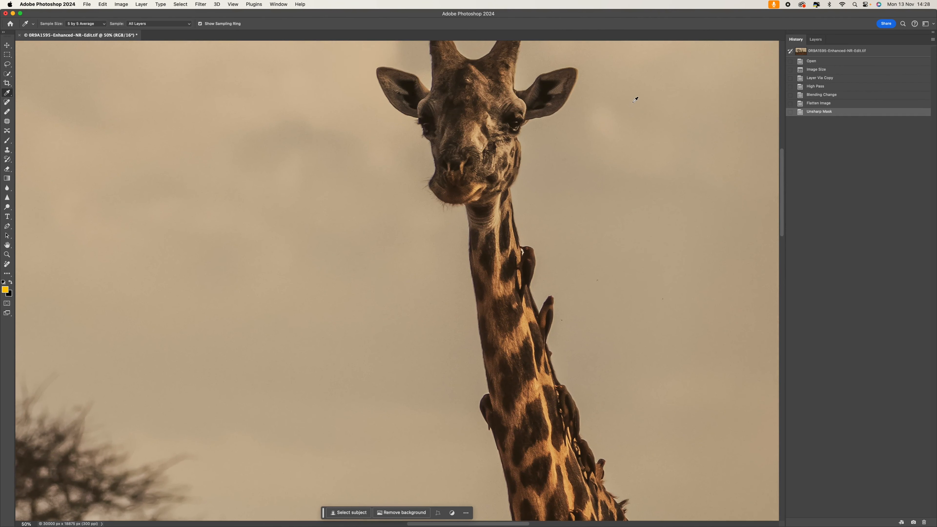
click(827, 104)
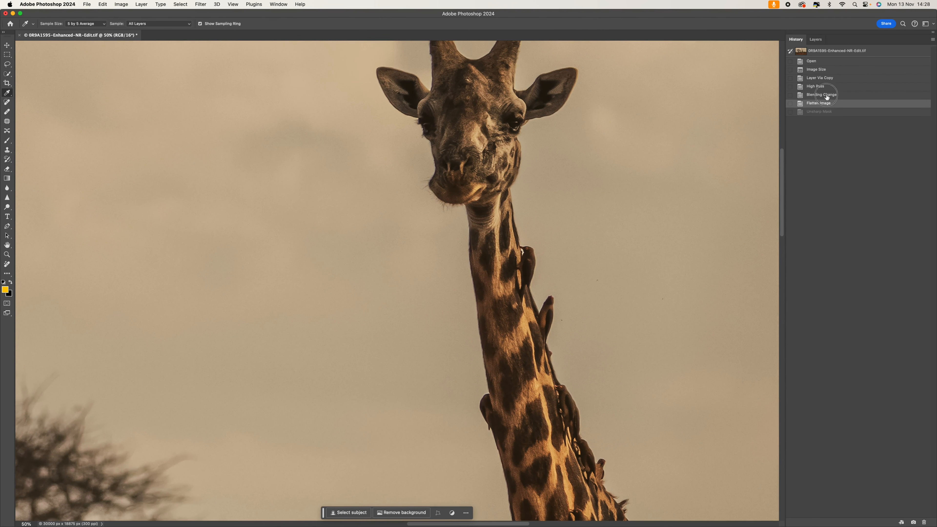
click(827, 96)
click(826, 112)
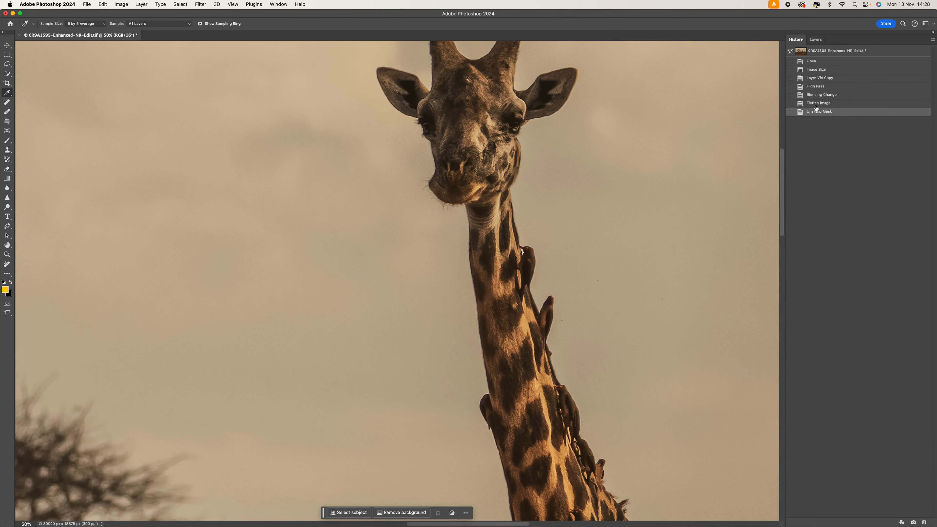
- View the whole sharpened giraffe image against the white canvas surround at 8.33%
key(super+minus)
key(super+minus)
key(super+minus)
key(super+minus)
key(super+minus)
key(super+plus)
key(super+minus)
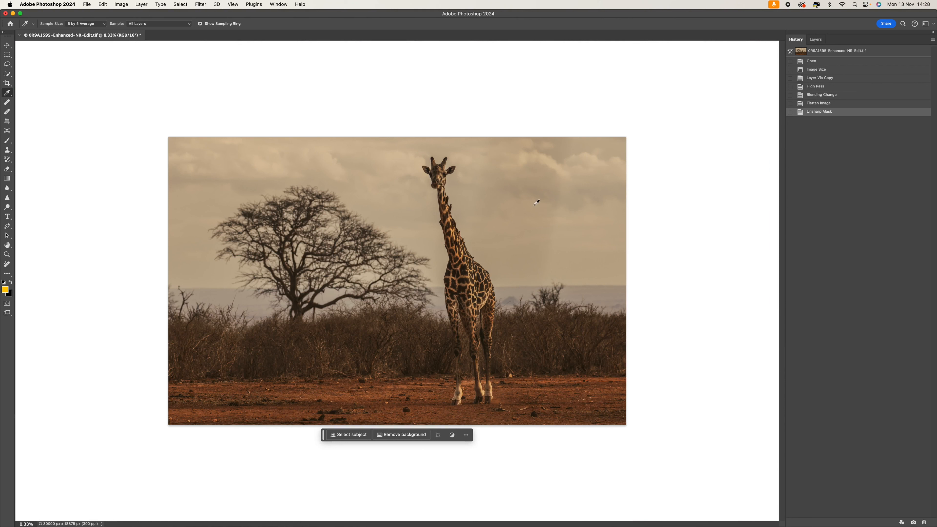
- Set up a custom proof condition that simulates the WW_Inkjet-Hahnemuhle_FineArt_Pearl.icc paper profile
click(236, 4)
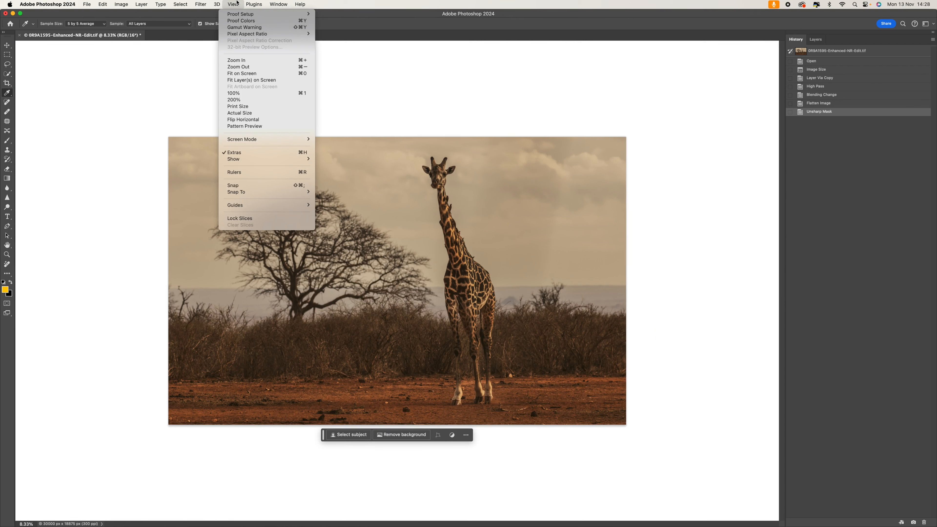
mouse_move(235, 15)
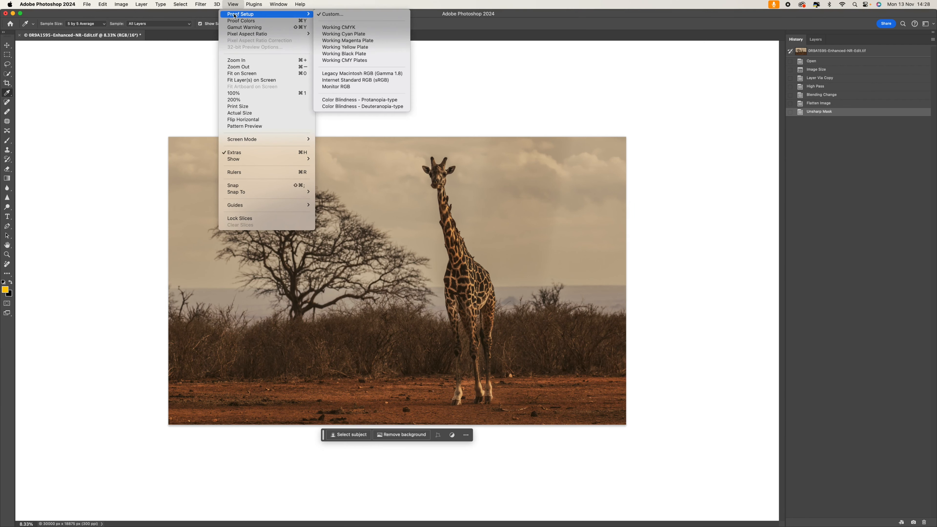
click(331, 14)
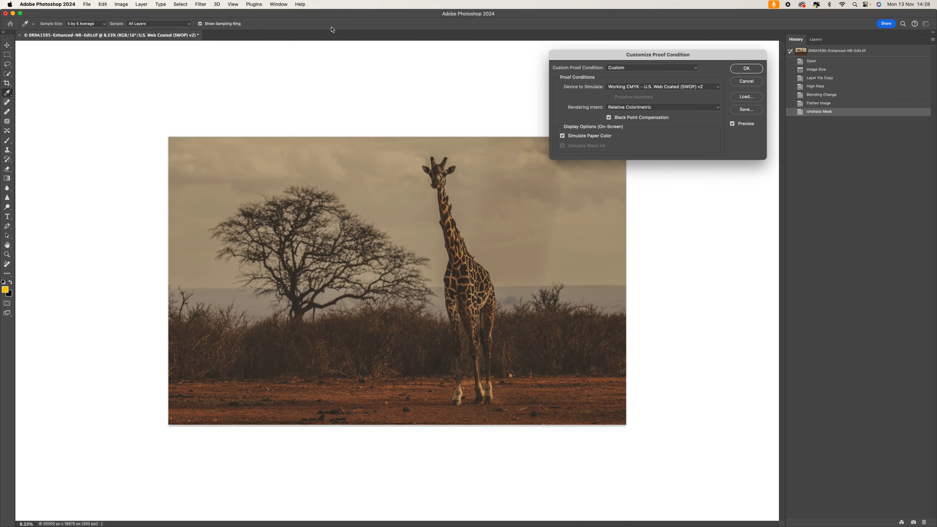
mouse_move(651, 54)
mouse_down()
mouse_move(626, 59)
mouse_move(665, 44)
mouse_up()
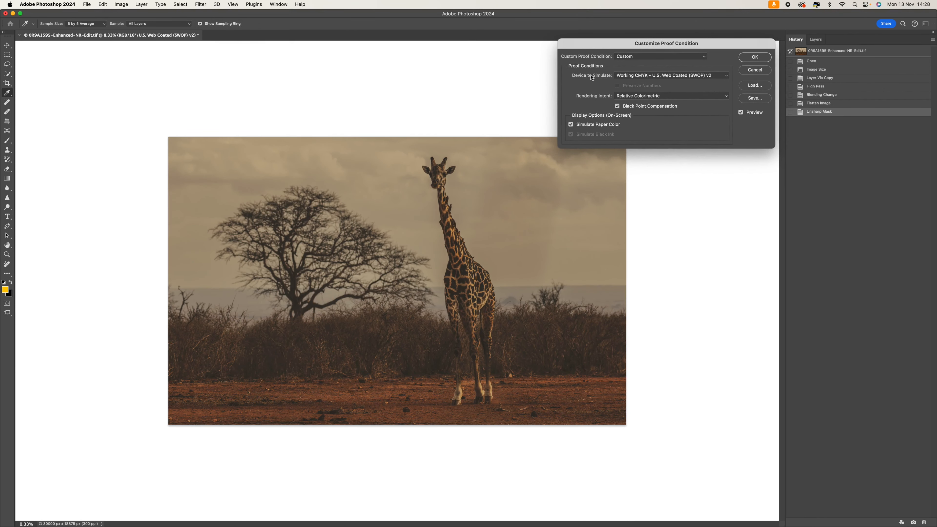
click(719, 76)
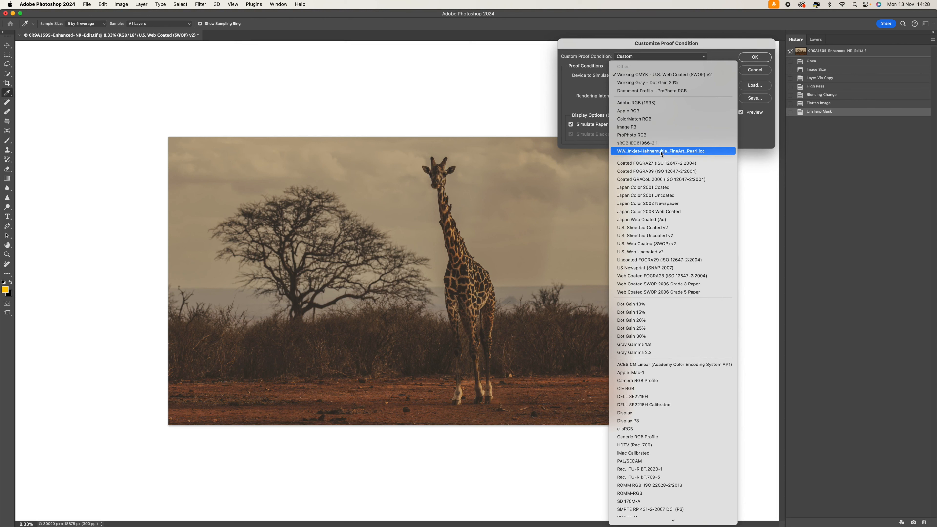
click(686, 152)
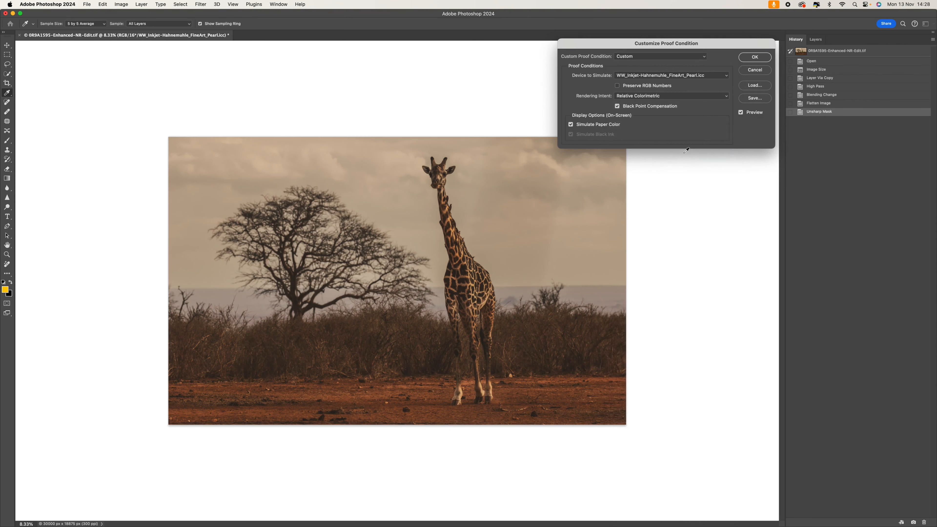
- Compare the proof with Simulate Paper Color off and on, and apply the proof condition with it enabled
click(588, 125)
click(605, 127)
click(605, 127)
click(605, 127)
click(605, 127)
click(605, 127)
click(605, 127)
click(605, 127)
click(605, 127)
click(605, 127)
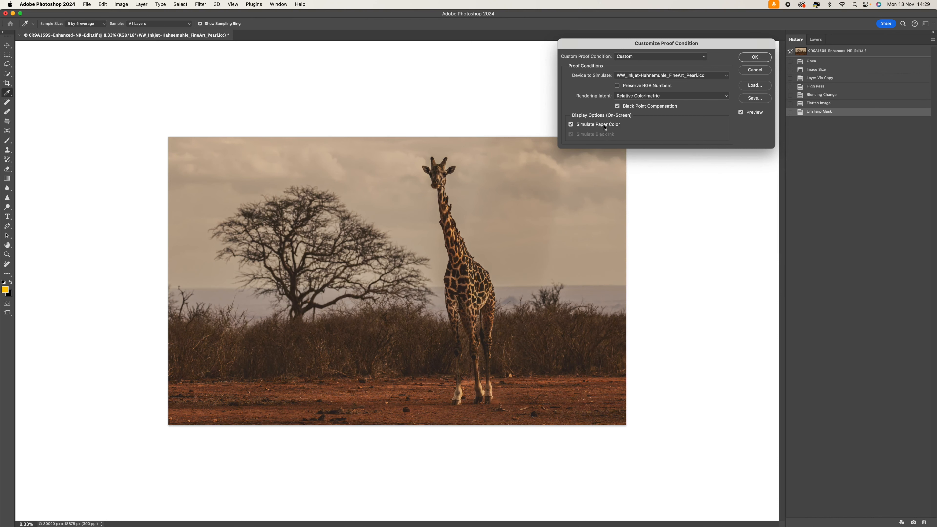
click(756, 57)
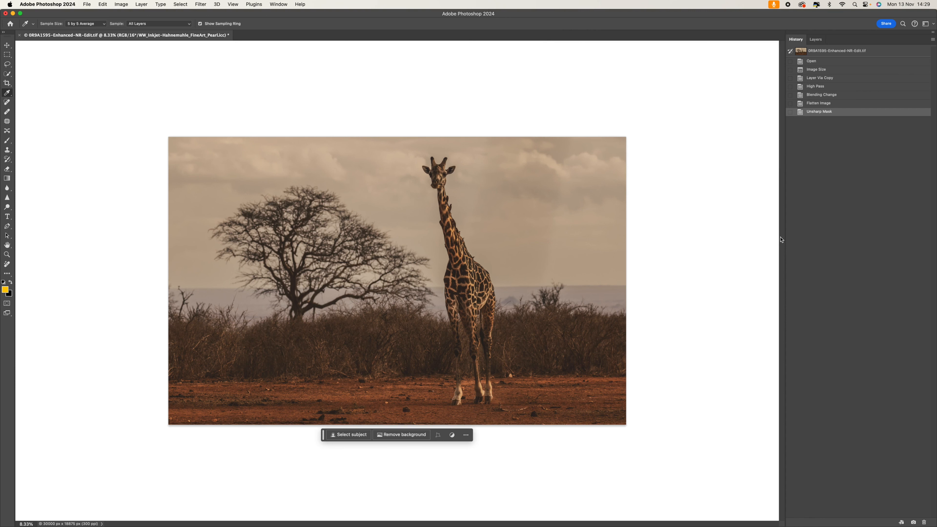
- Add a Levels adjustment layer above the Background, lowering the white input level to 210 and slightly raising the black input level
click(816, 39)
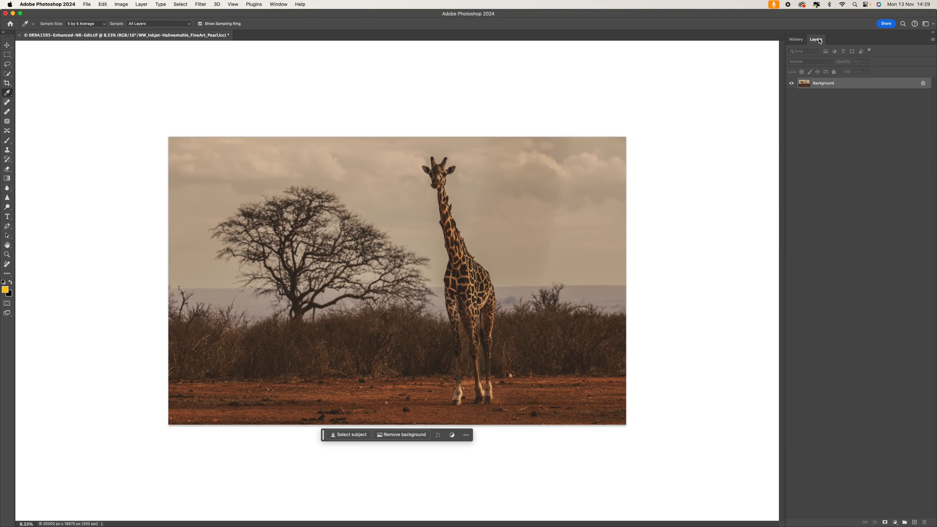
click(895, 522)
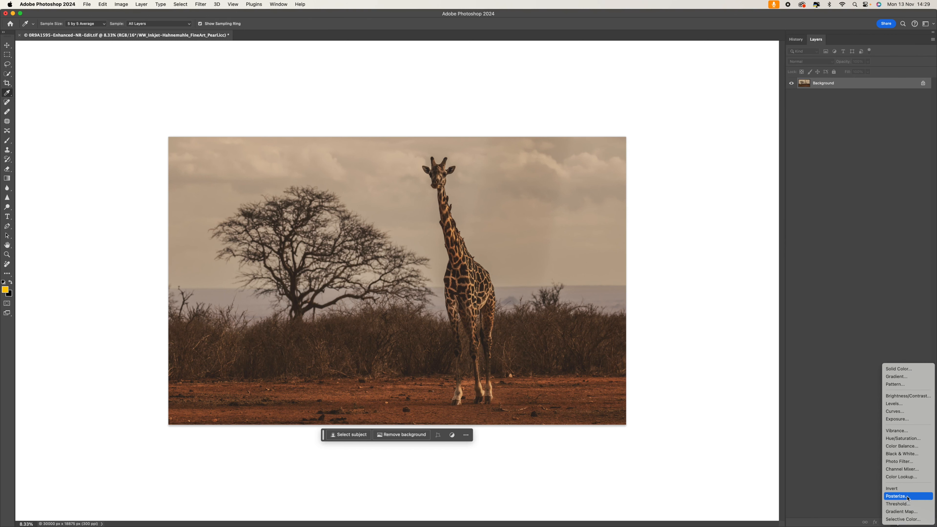
click(910, 404)
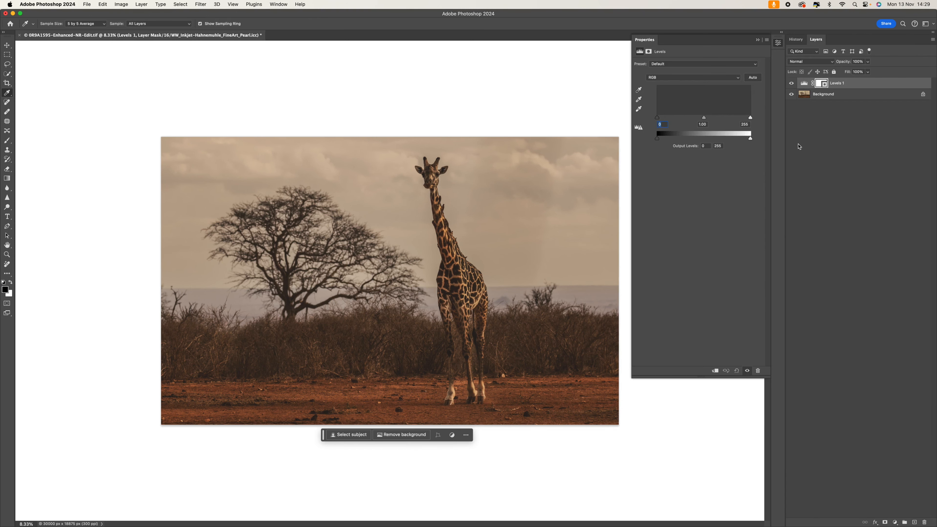
drag(750, 118, 729, 118)
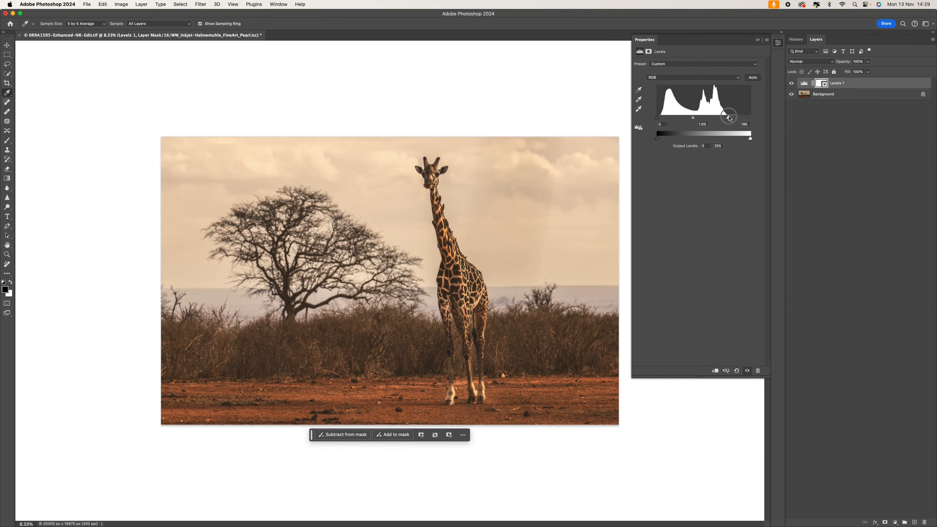
mouse_move(729, 118)
mouse_down()
mouse_move(749, 119)
mouse_move(734, 118)
mouse_up()
drag(657, 118, 659, 118)
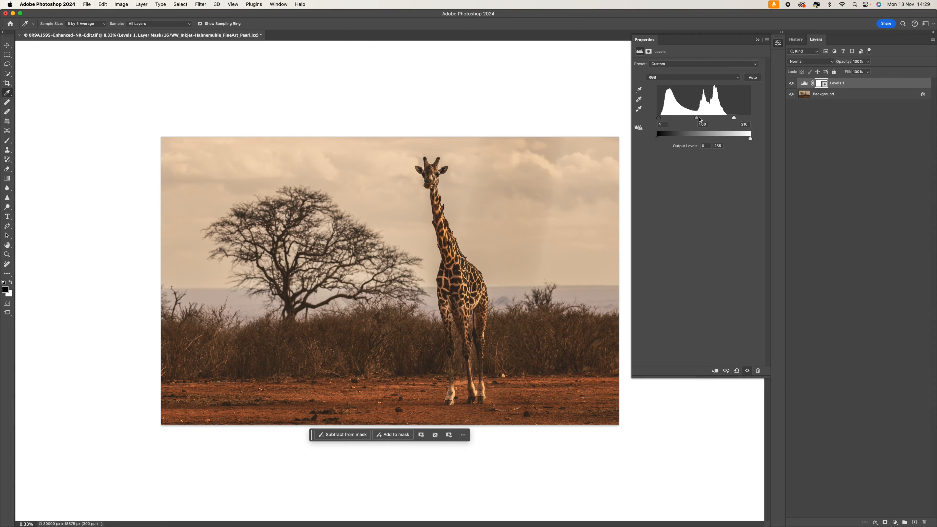
click(758, 40)
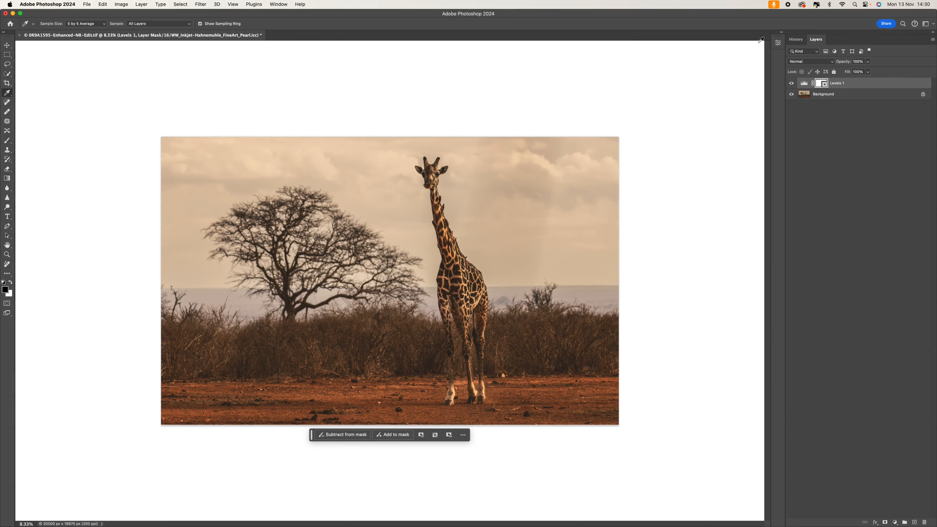
- Turn on the gamut warning and add a Hue/Saturation adjustment layer above the Levels layer
click(233, 5)
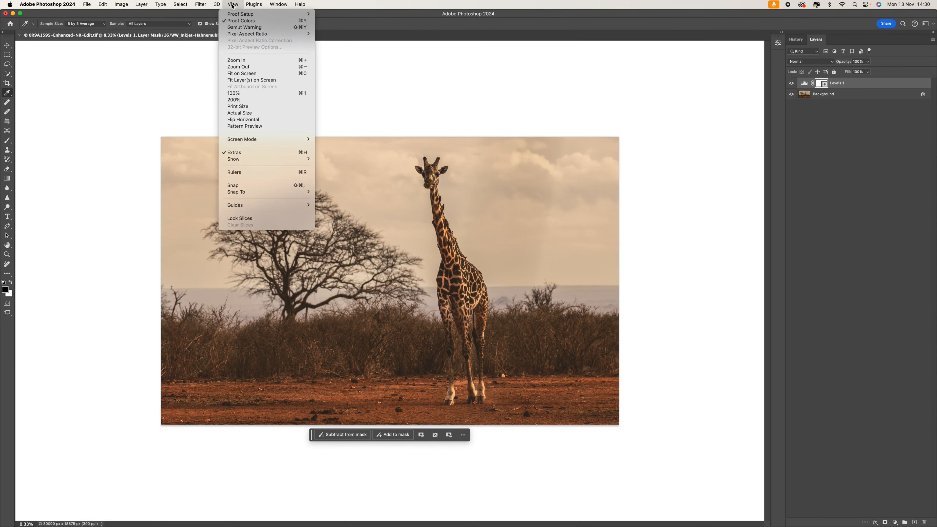
click(234, 28)
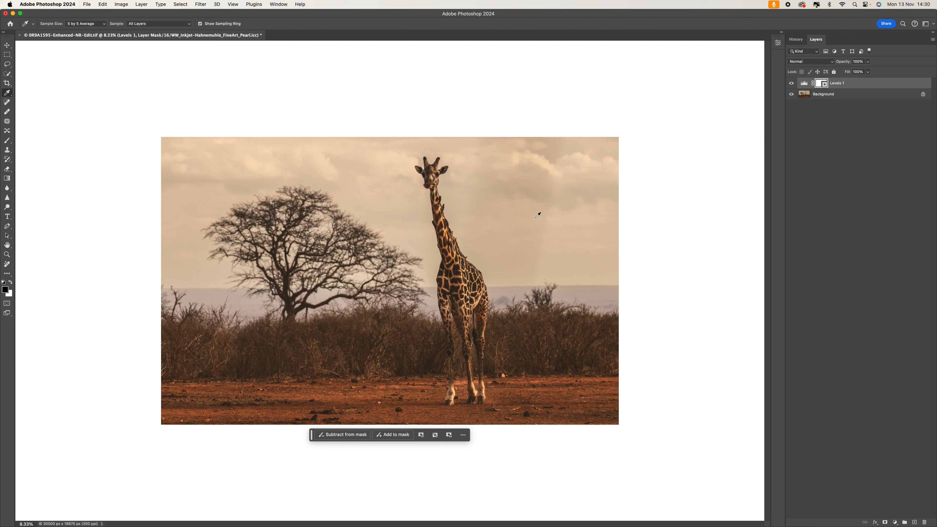
click(895, 522)
click(903, 454)
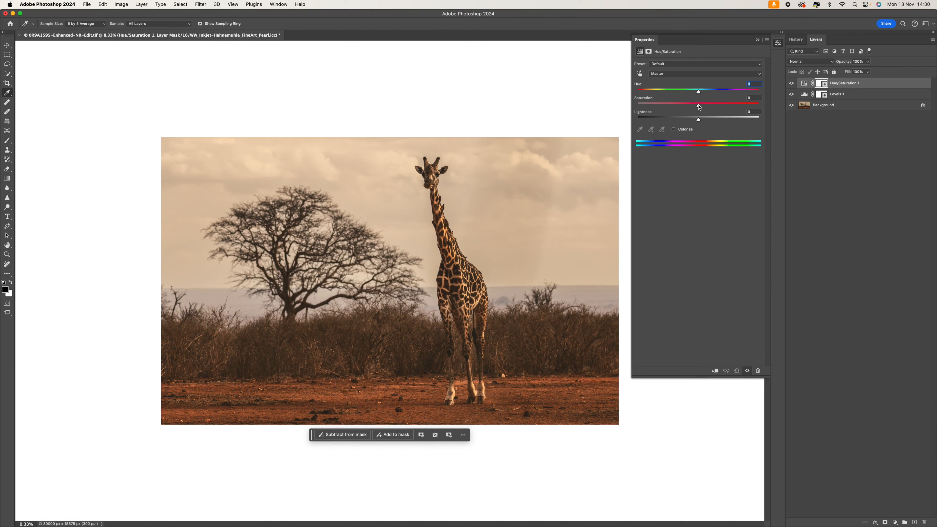
- Test the master saturation at +50 against the gamut warning and return it to 0, keeping the Custom preset
drag(698, 107, 729, 107)
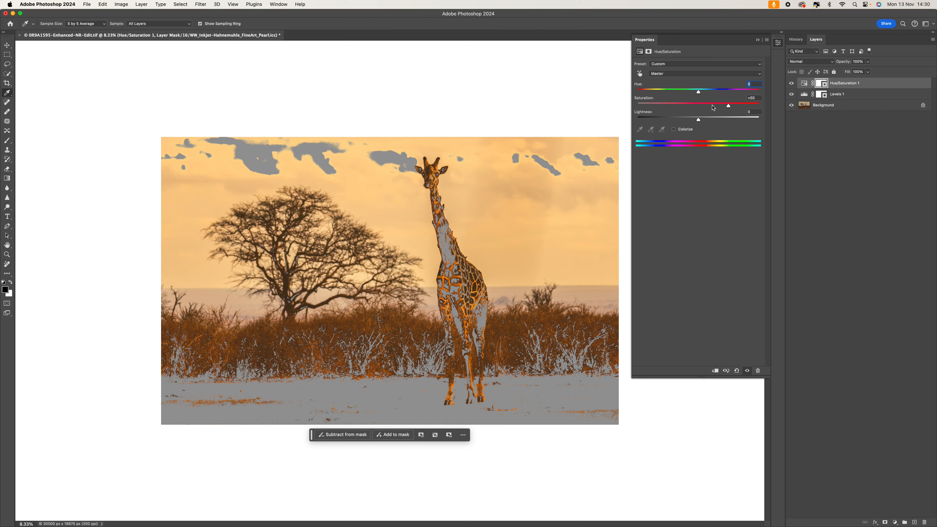
drag(728, 107, 698, 107)
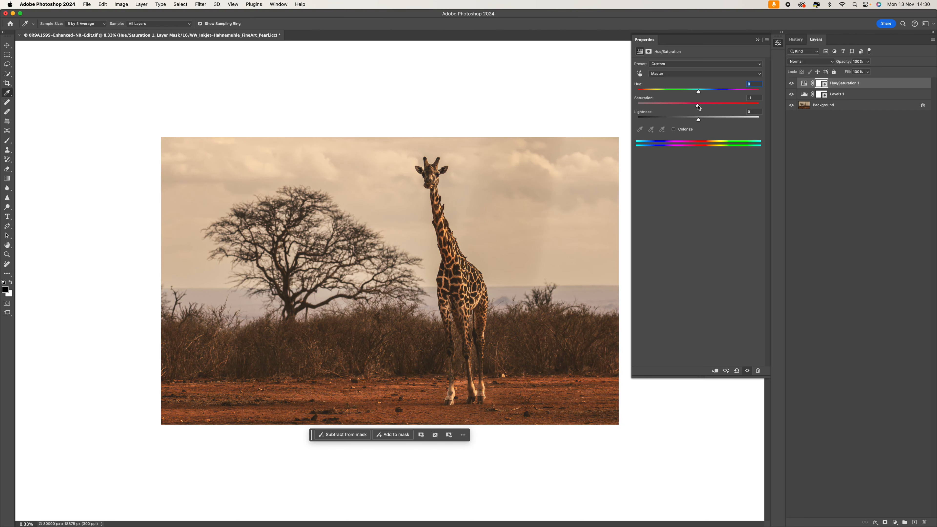
click(688, 64)
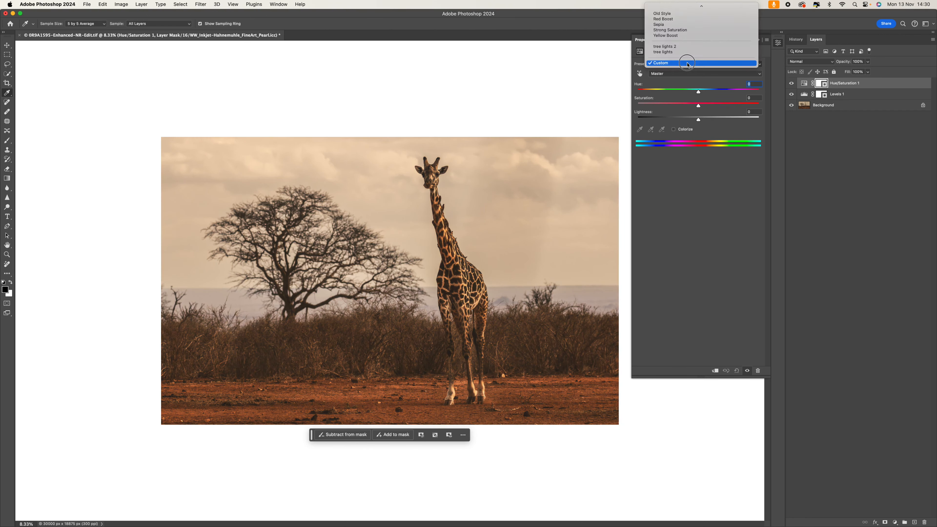
click(688, 63)
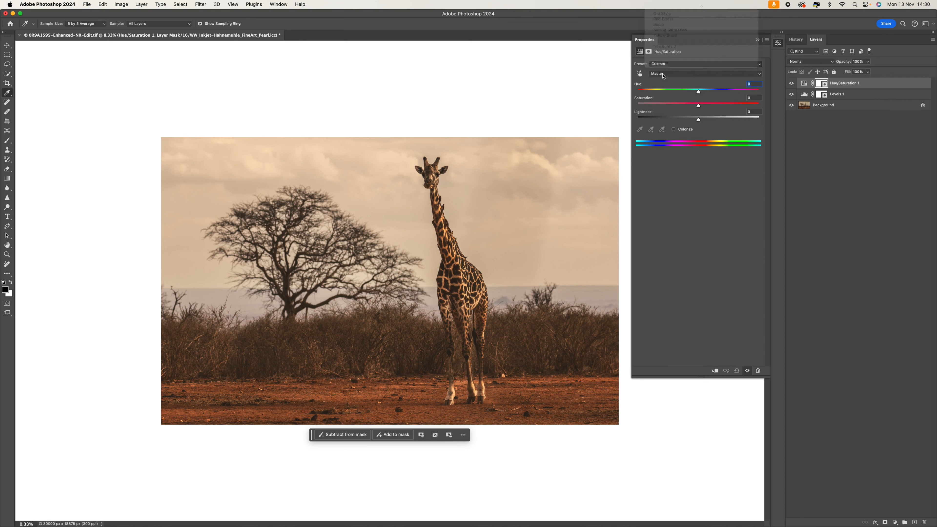
- Try the Yellows saturation up to +40 against the gamut warning and settle it at +11
click(675, 74)
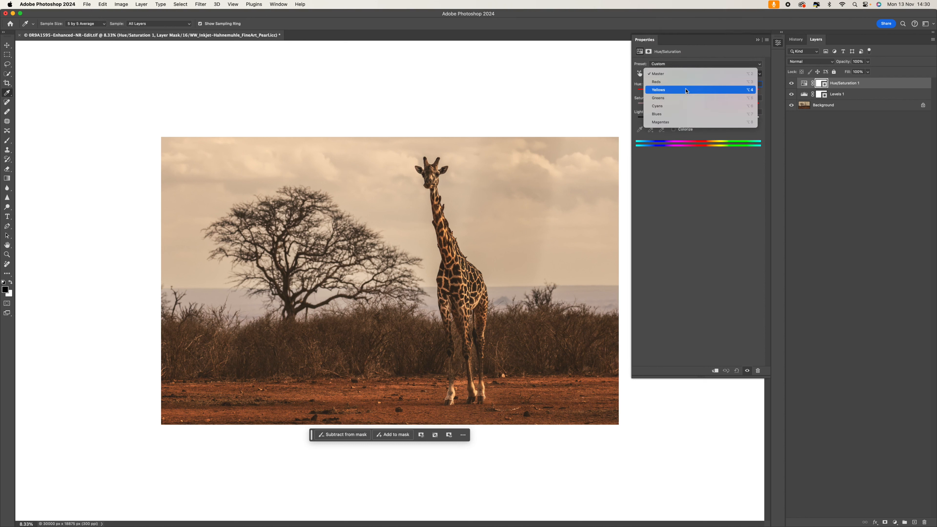
click(684, 90)
click(707, 107)
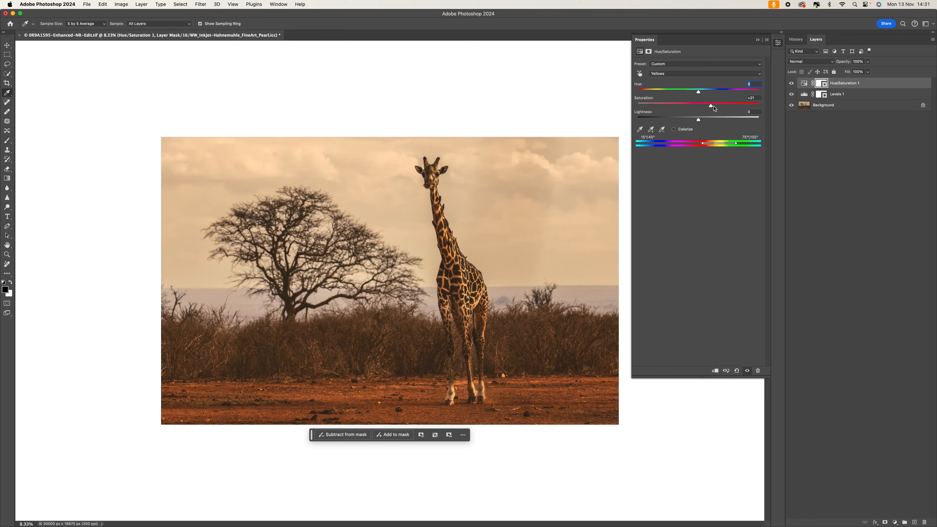
drag(717, 107, 723, 107)
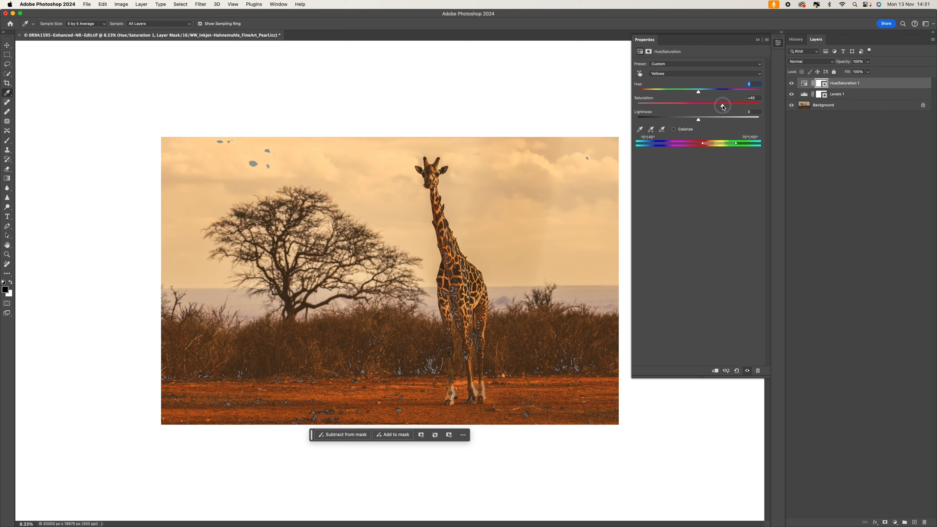
drag(723, 107, 705, 108)
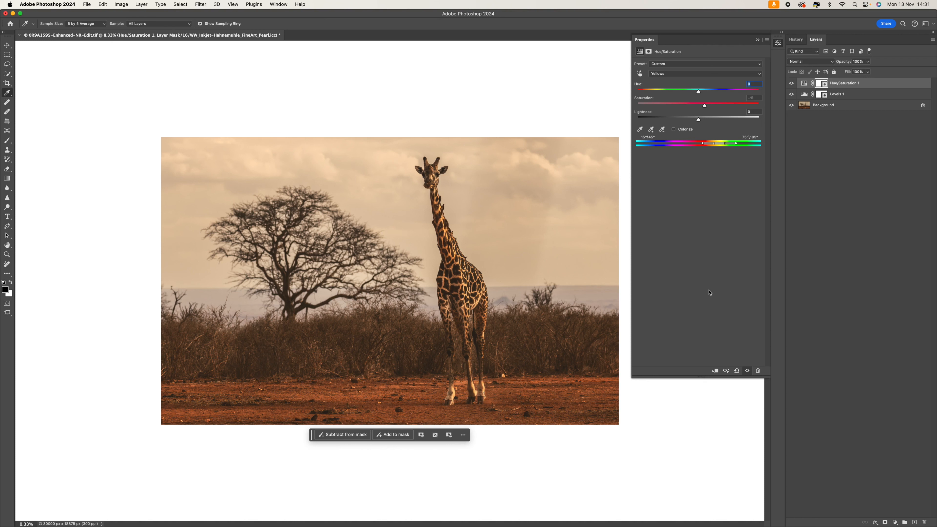
- Flatten the Hue/Saturation and Levels adjustments into the Background layer
click(778, 43)
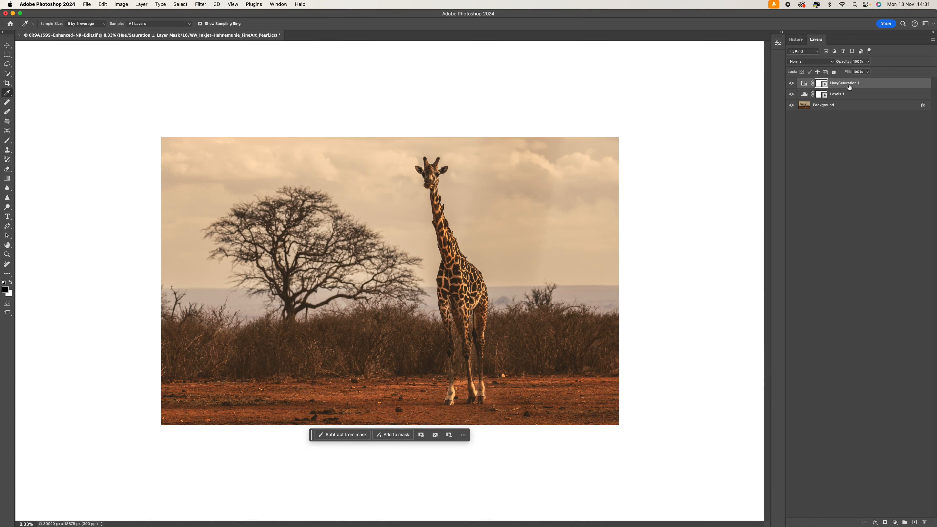
click(147, 5)
click(175, 312)
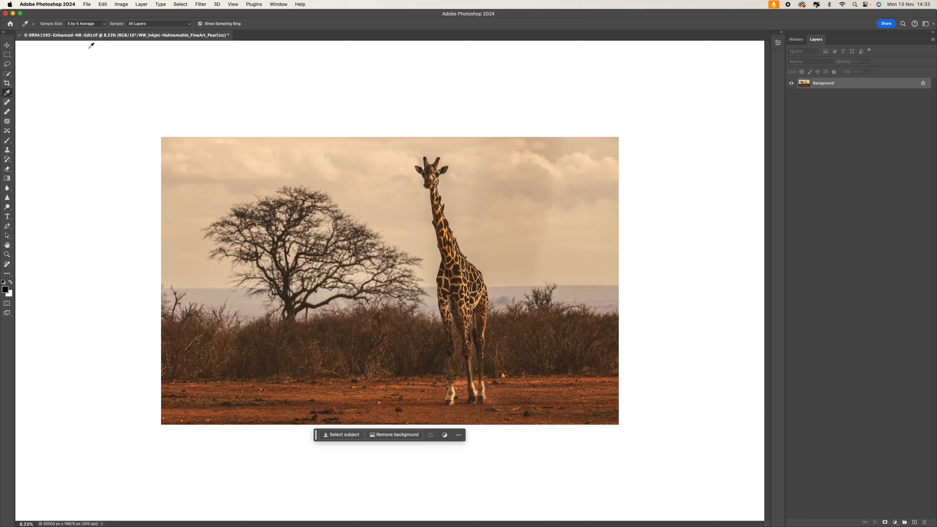
- Set the new canvas size to 110 percent in both width and height
click(121, 4)
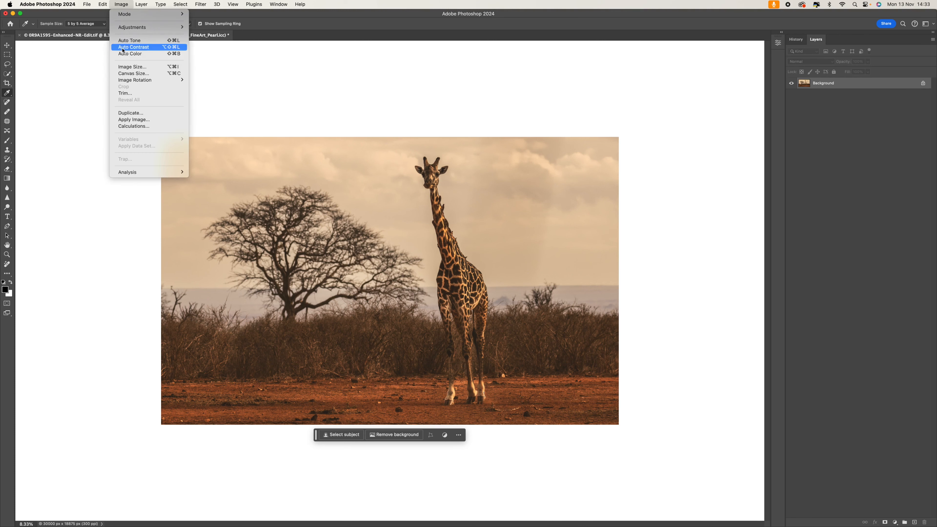
click(129, 73)
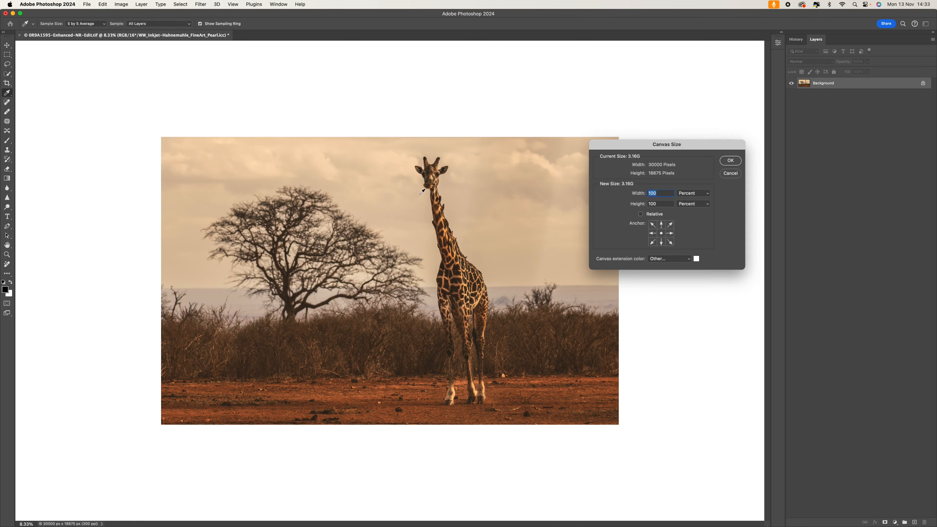
click(700, 193)
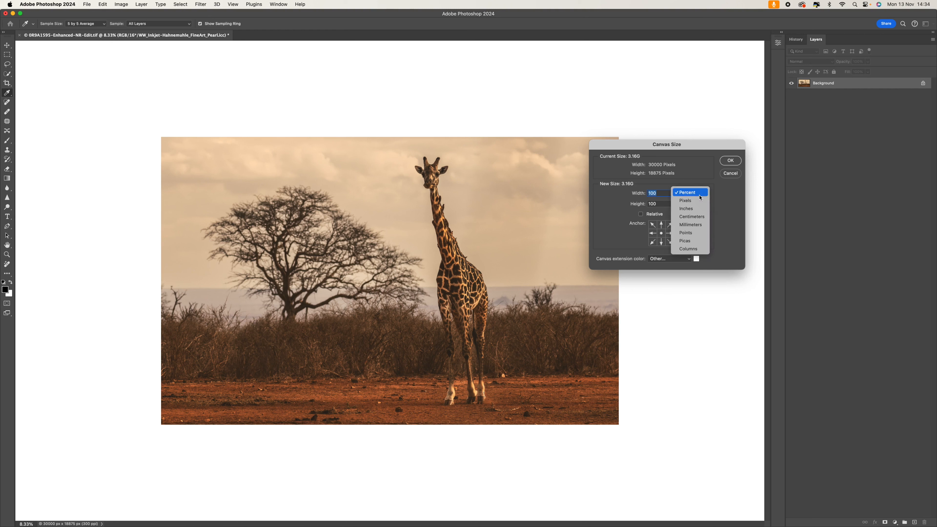
click(690, 209)
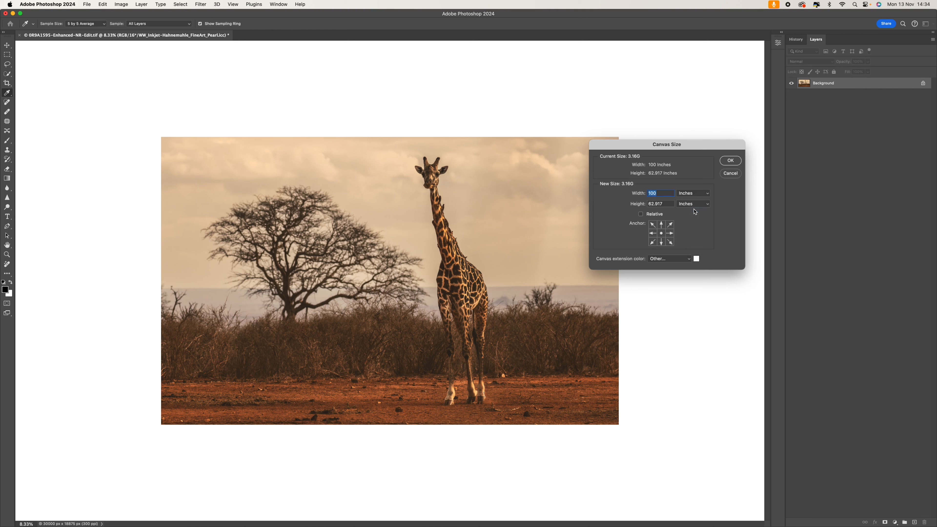
click(702, 193)
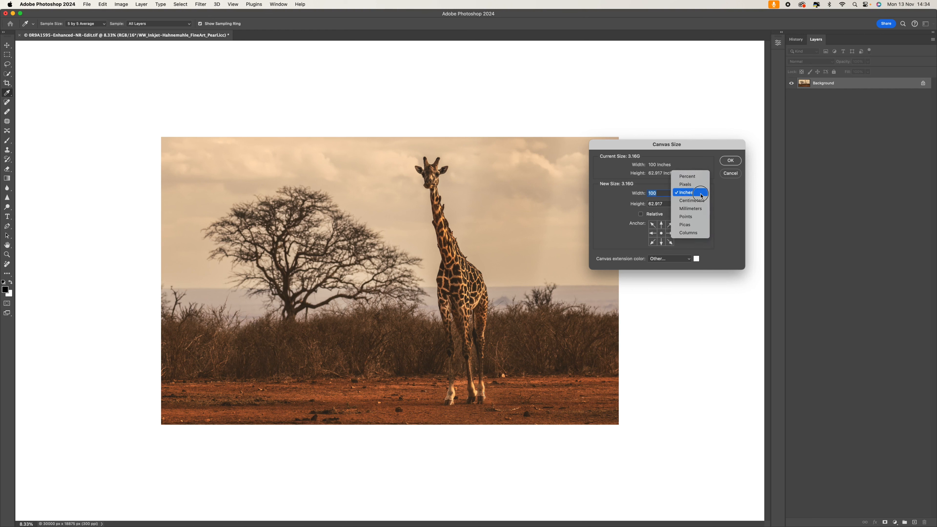
click(697, 177)
text(110)
click(667, 205)
text(110)
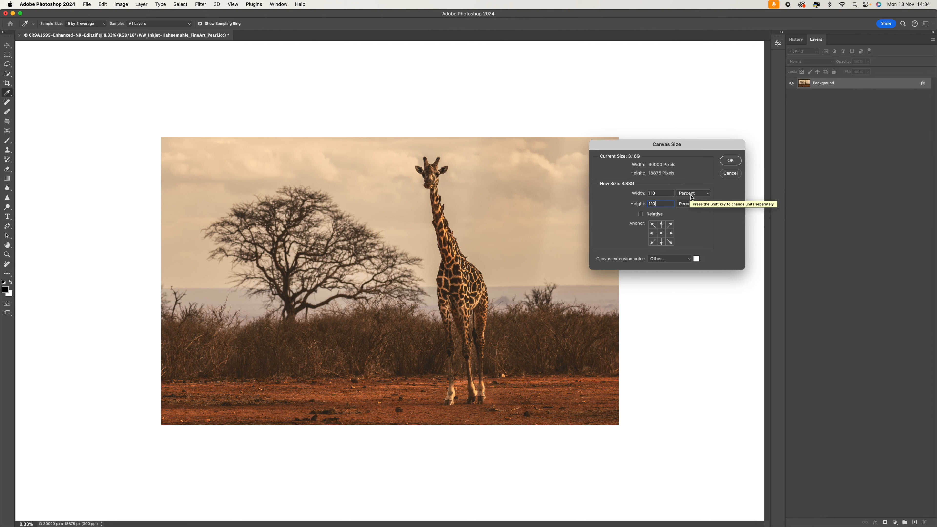
- Apply the canvas enlargement with a white extension colour and set the workspace area around the image to its default colour
click(696, 259)
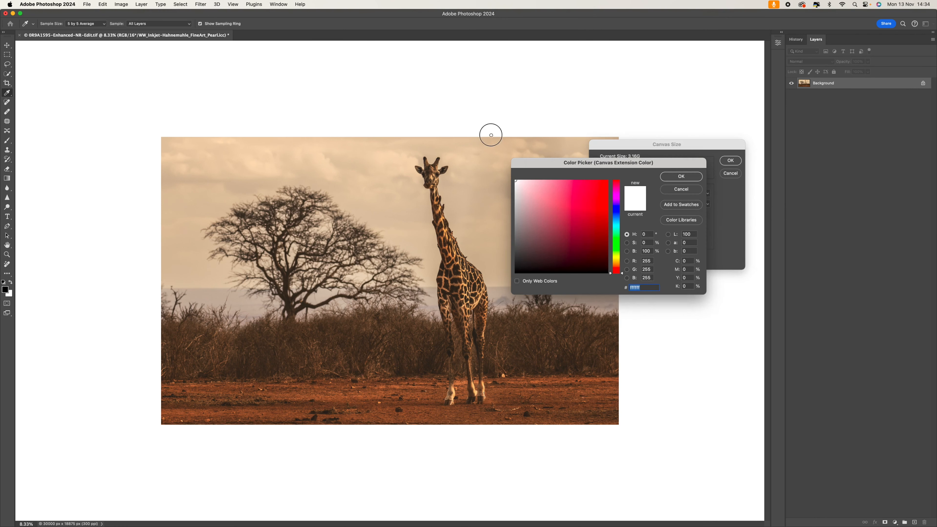
click(686, 177)
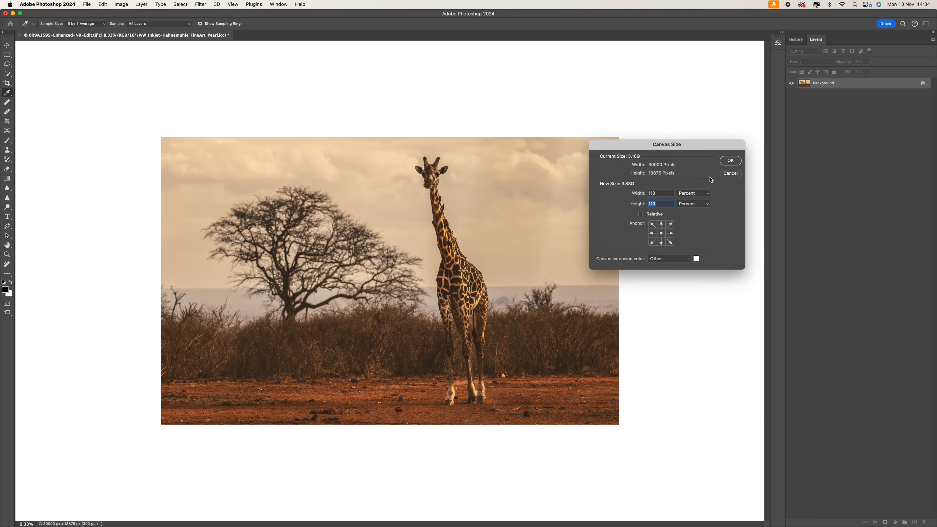
click(729, 162)
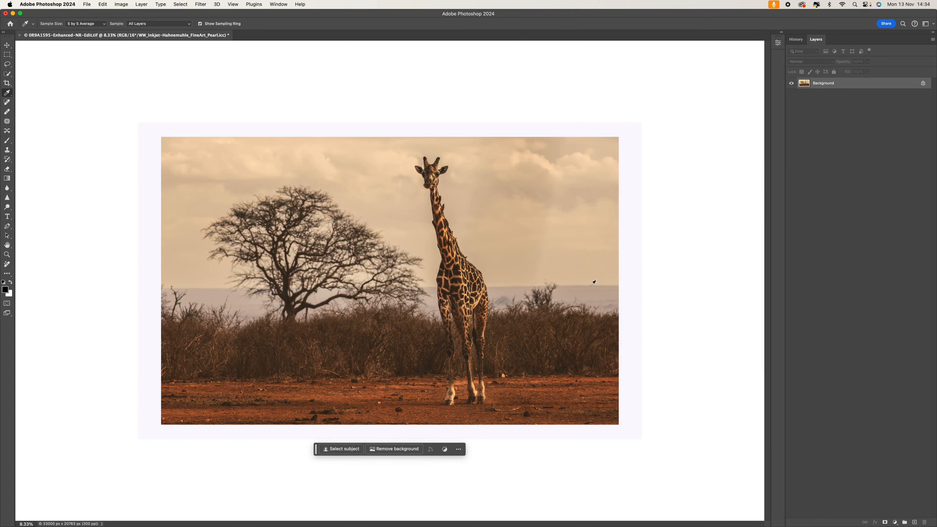
right_click(476, 84)
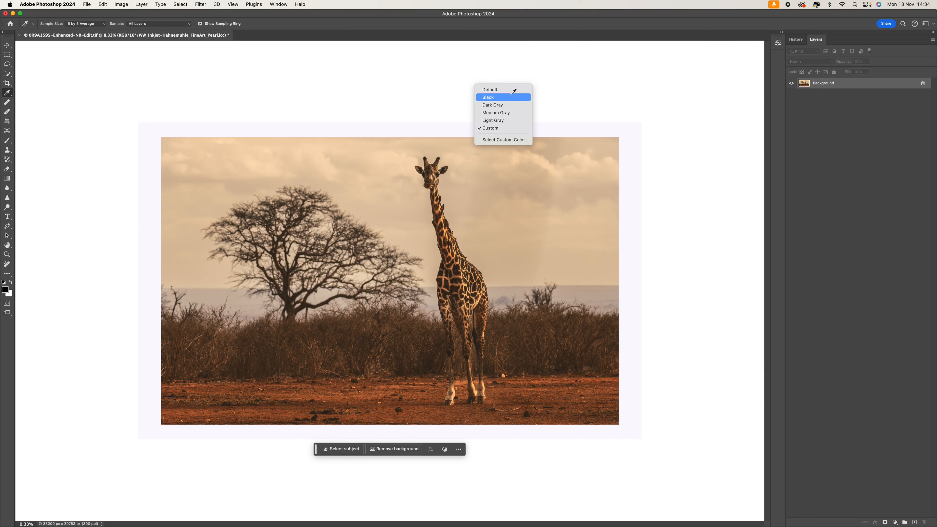
click(518, 89)
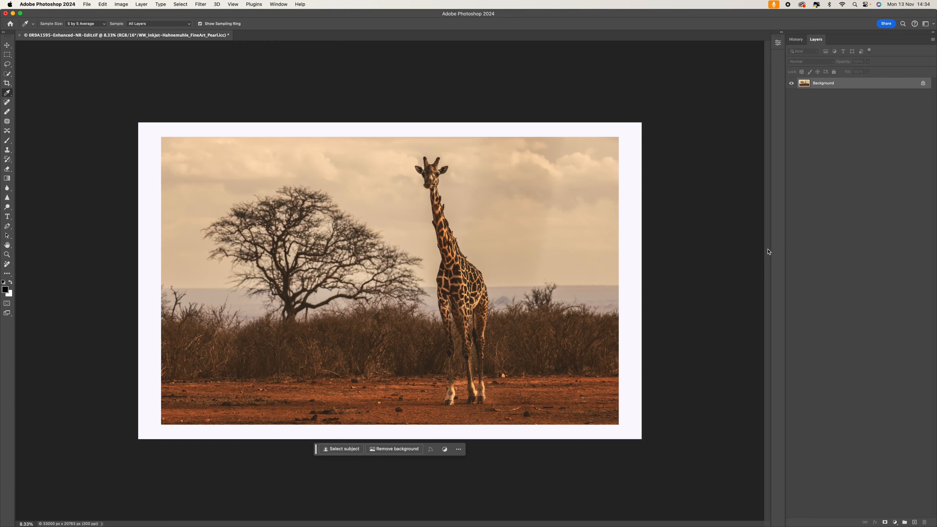
- Inspect the giraffe's legs, neck and head up close at up to 100%, then return to the whole bordered image
scroll(299, 304, up, 3)
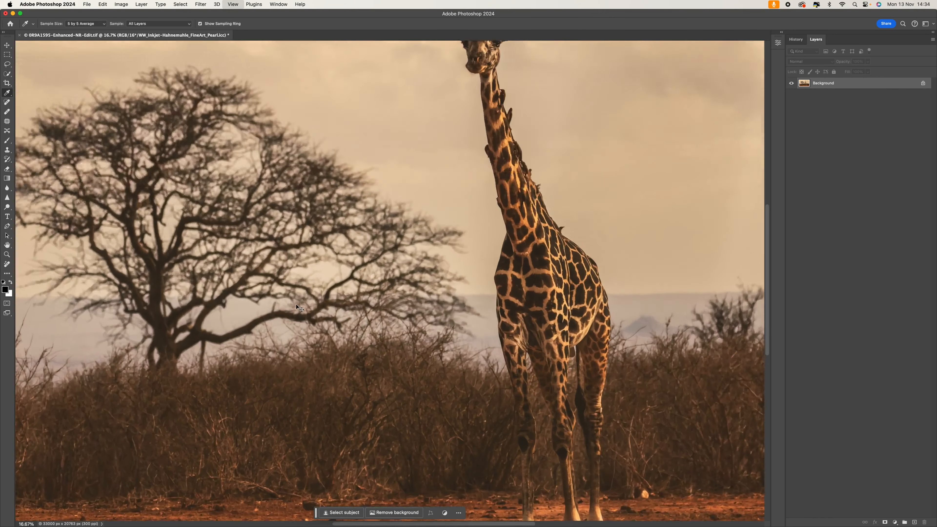
key(super+plus)
scroll(455, 270, right, 3)
scroll(454, 269, down, 8)
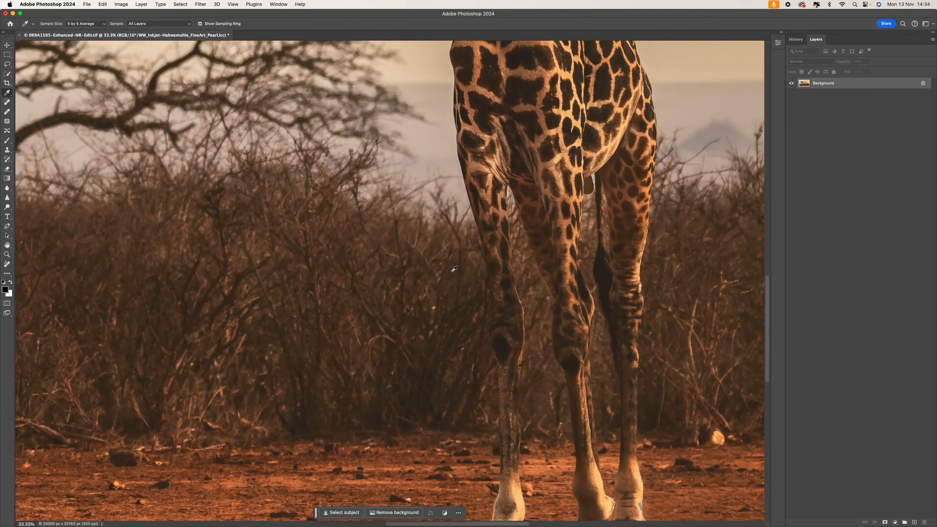
scroll(454, 270, up, 15)
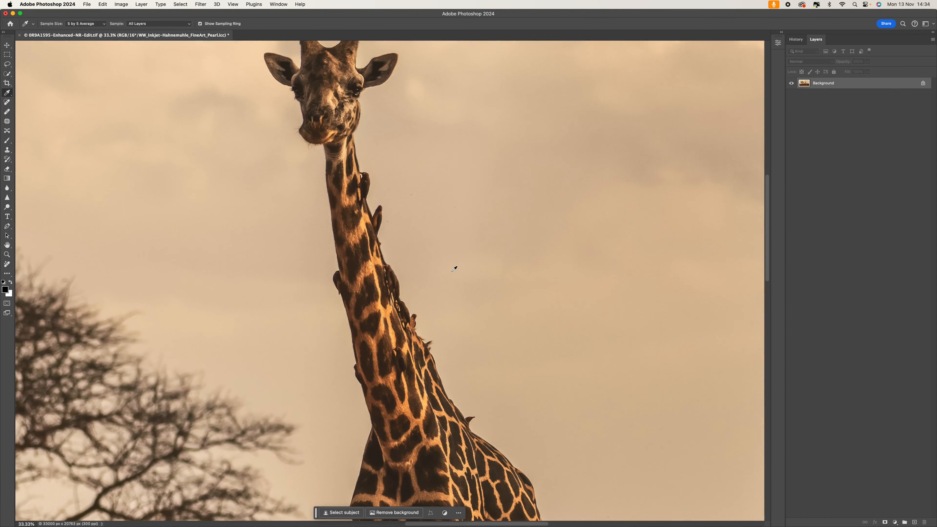
key(super+plus)
key(super+plus)
key(super+plus)
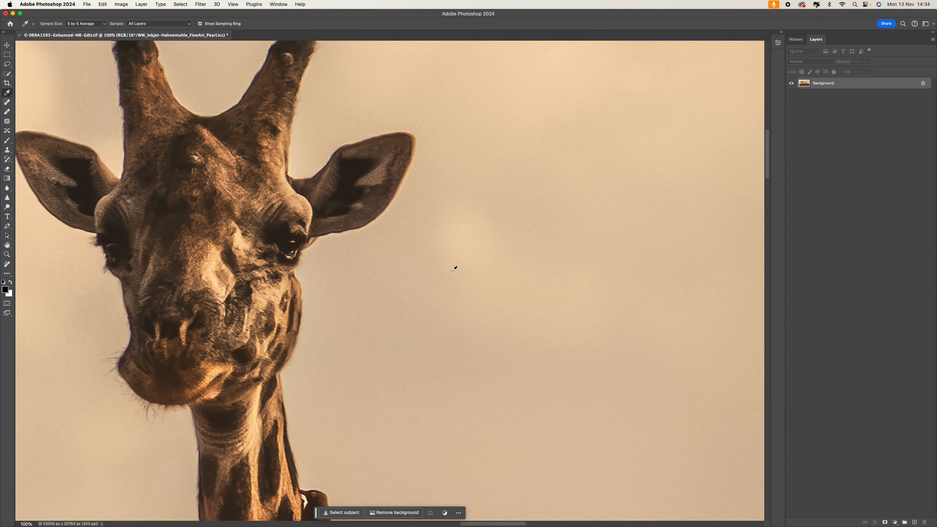
key(super+minus)
key(super+minus)
key(super+minus)
key(super+minus)
key(super+minus)
key(super+minus)
key(super+minus)
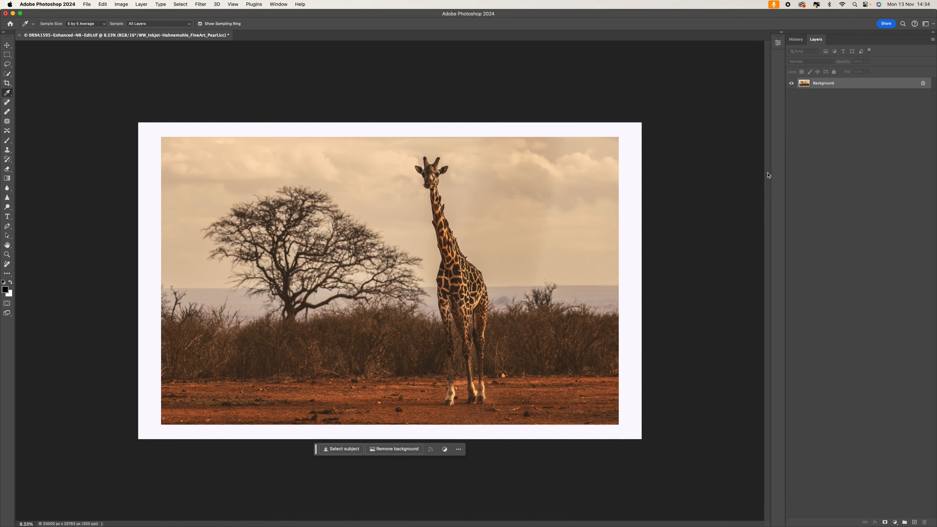
- Set up a TIFF copy on the Desktop with the ProPhoto RGB colour profile embedded, then dismiss the save
click(89, 4)
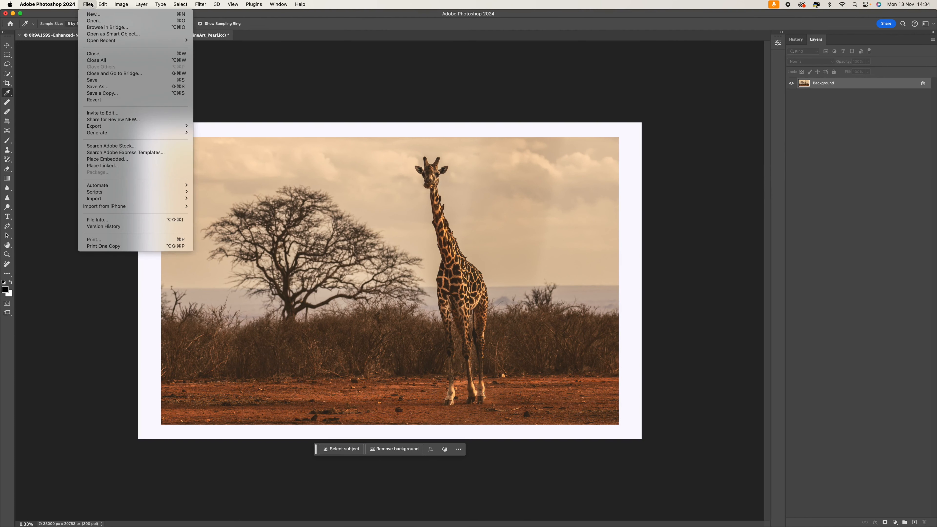
click(114, 93)
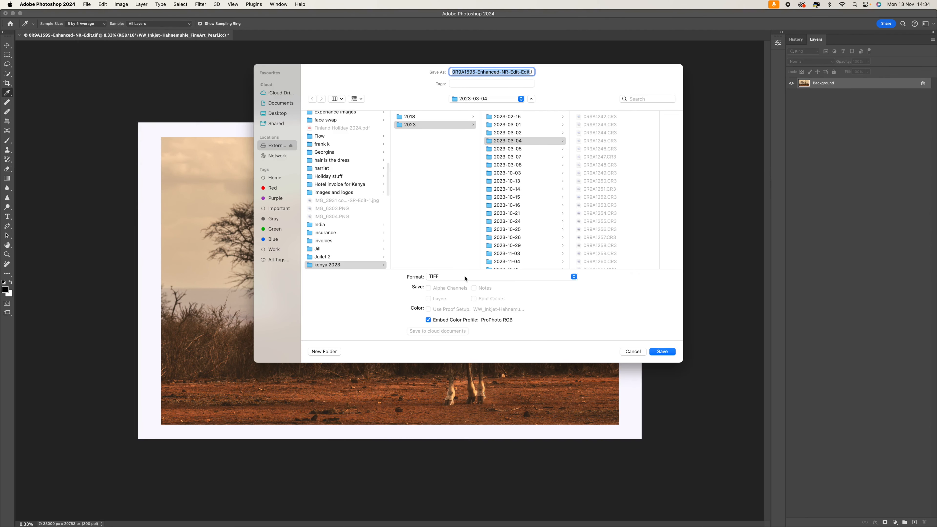
click(534, 276)
click(537, 278)
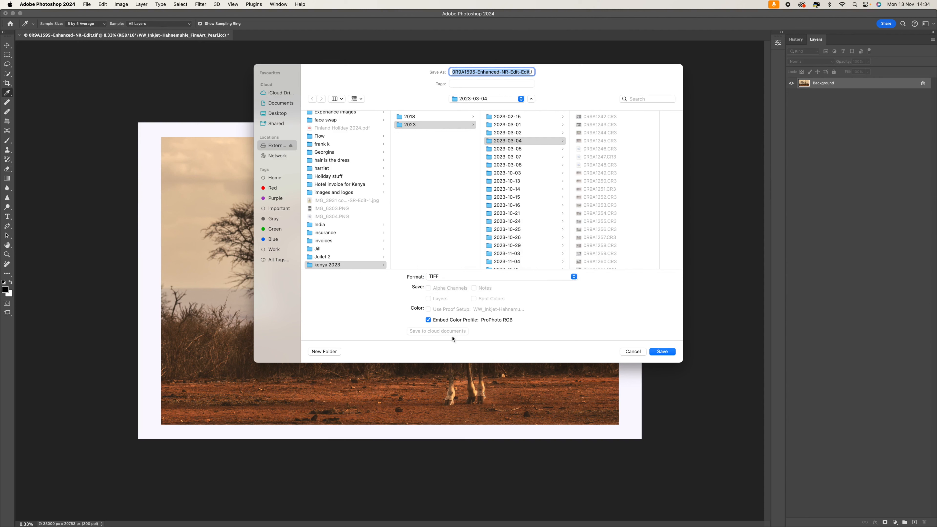
click(428, 320)
click(428, 320)
click(279, 113)
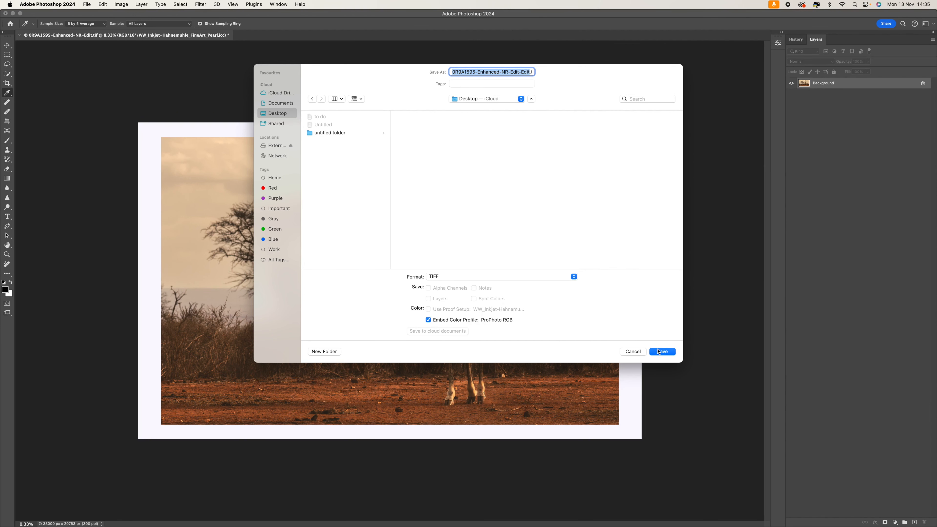
click(643, 351)
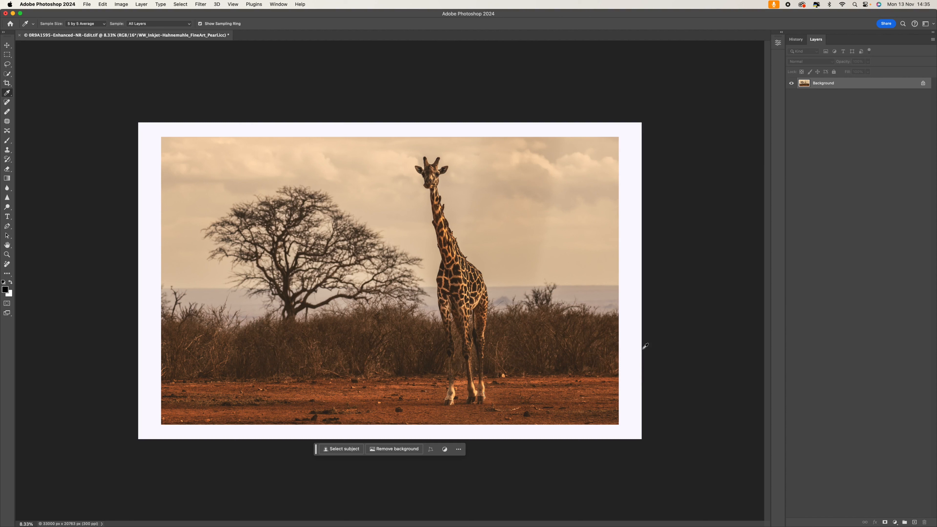
- In the custom proof setup, preview Working CMYK - U.S. Web Coated (SWOP) v2 and switch back to WW_Inkjet-Hahnemuhle_FineArt_Pearl.icc
click(275, 4)
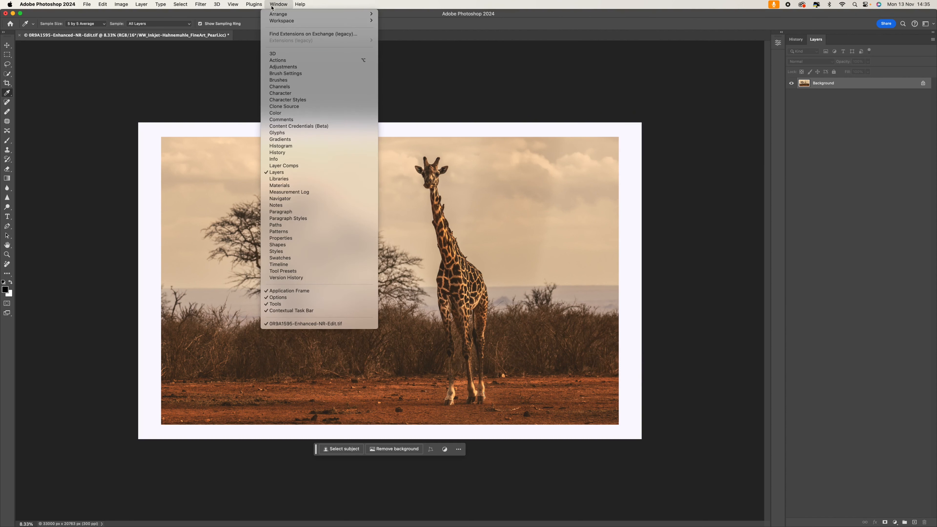
mouse_move(232, 2)
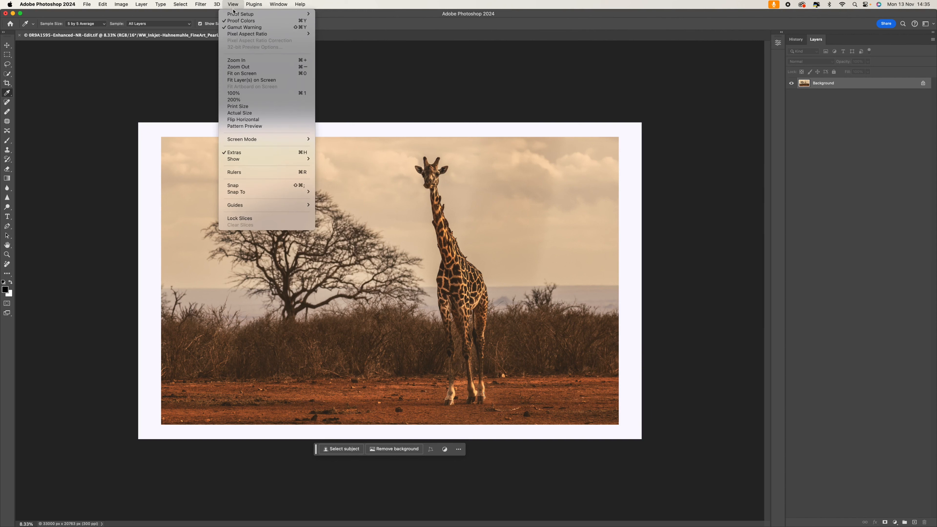
click(351, 14)
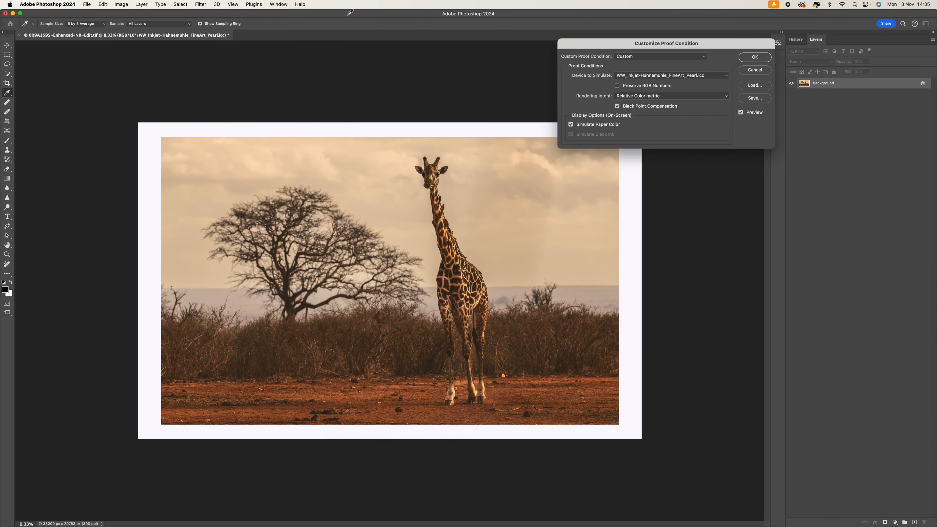
click(238, 6)
click(237, 5)
click(646, 76)
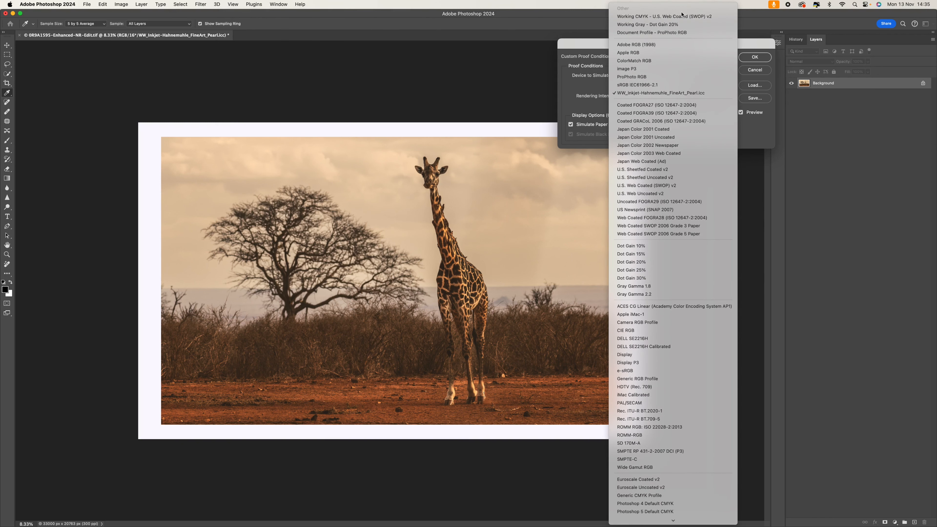
click(696, 17)
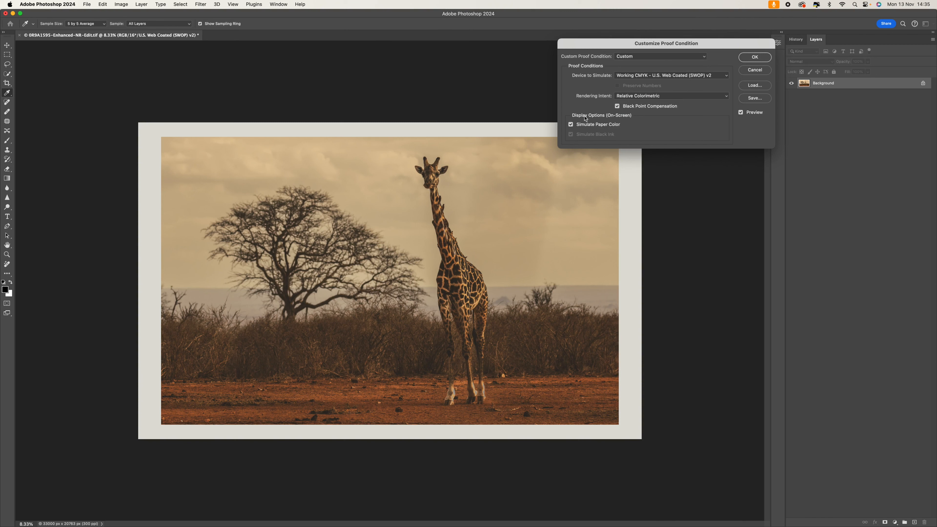
click(666, 78)
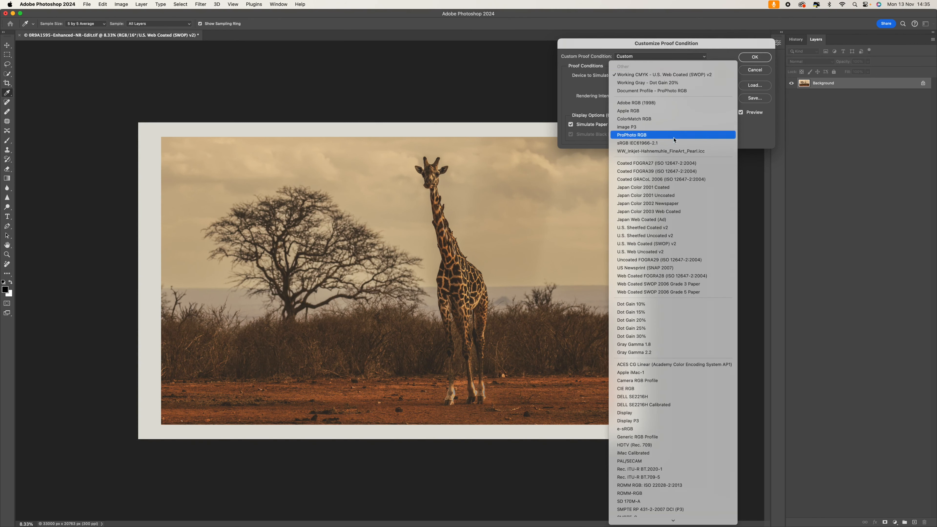
click(682, 151)
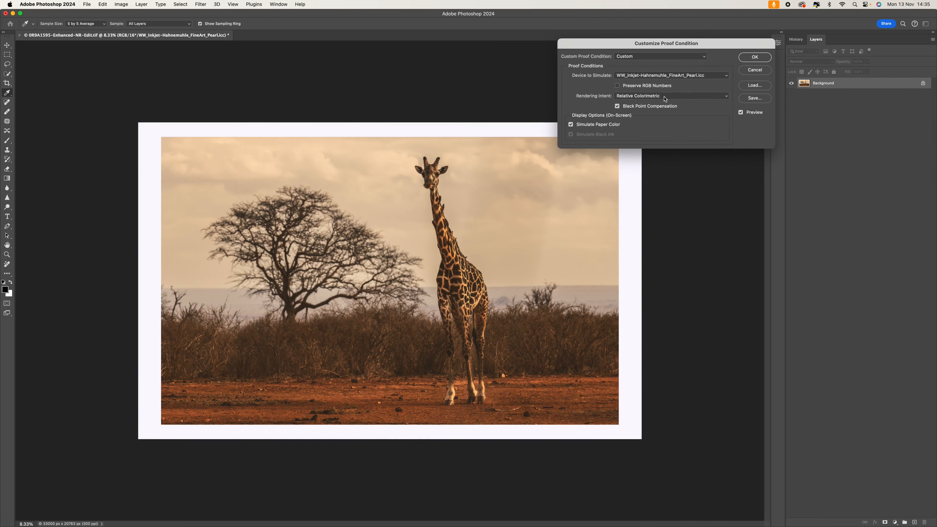
- Compare the Working CMYK simulation with the Hahnemuhle FineArt Pearl profile once more, ending on the Hahnemuhle profile
click(648, 59)
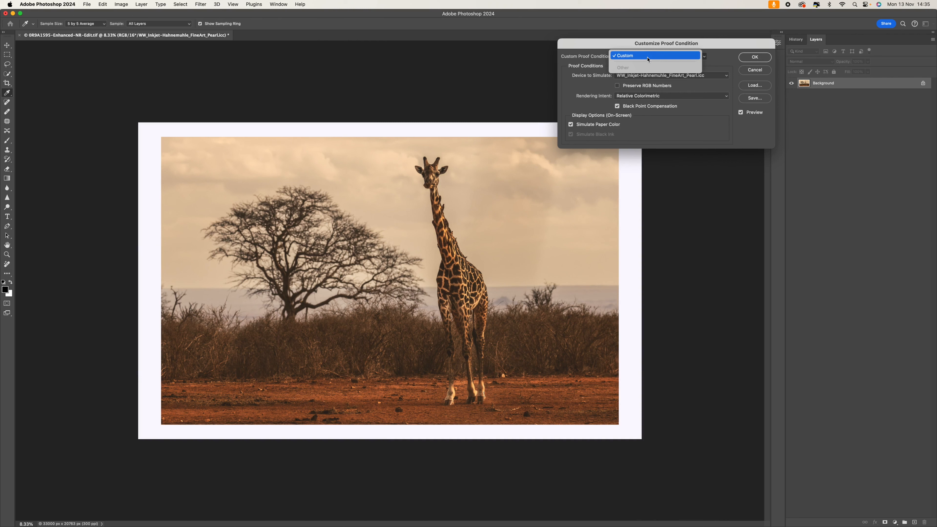
click(654, 56)
click(644, 77)
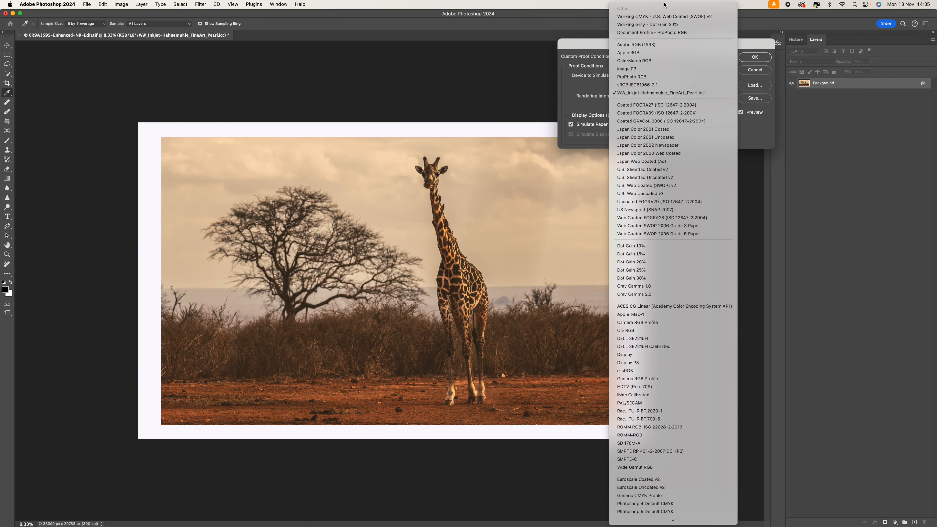
click(667, 15)
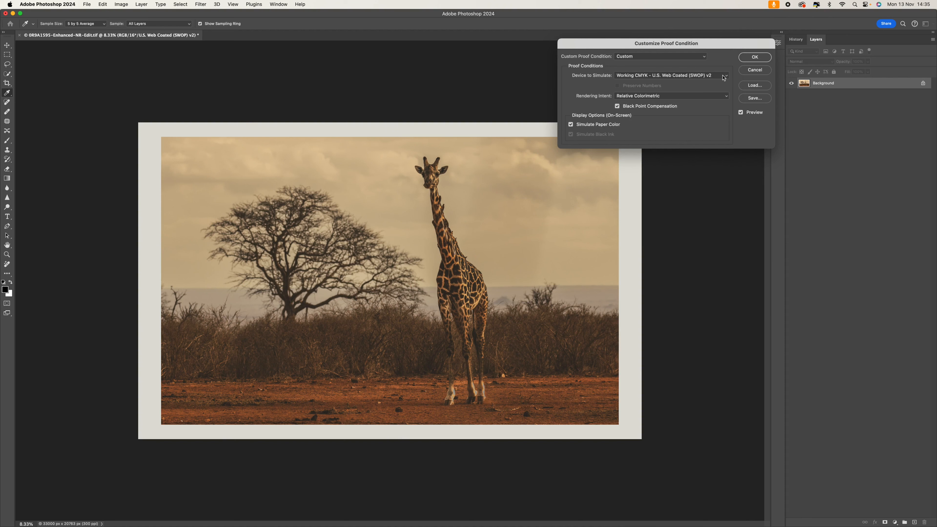
click(674, 76)
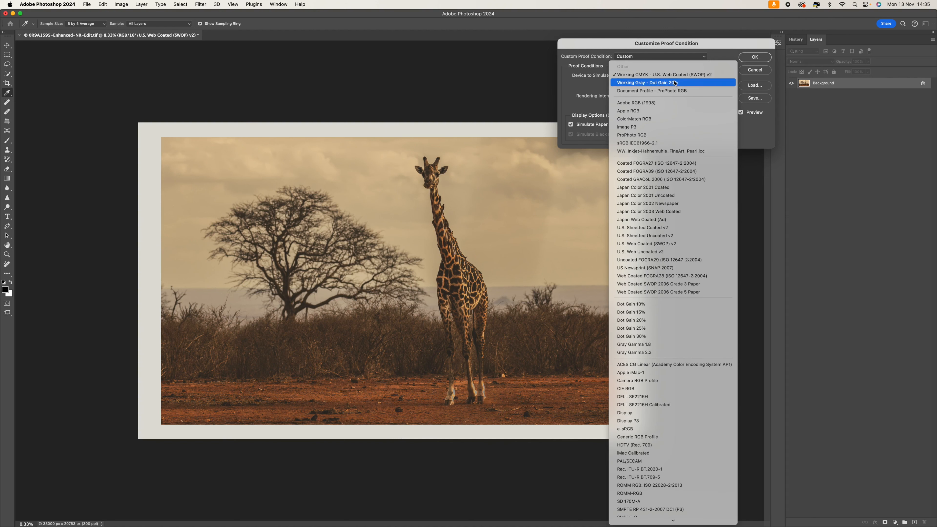
click(670, 152)
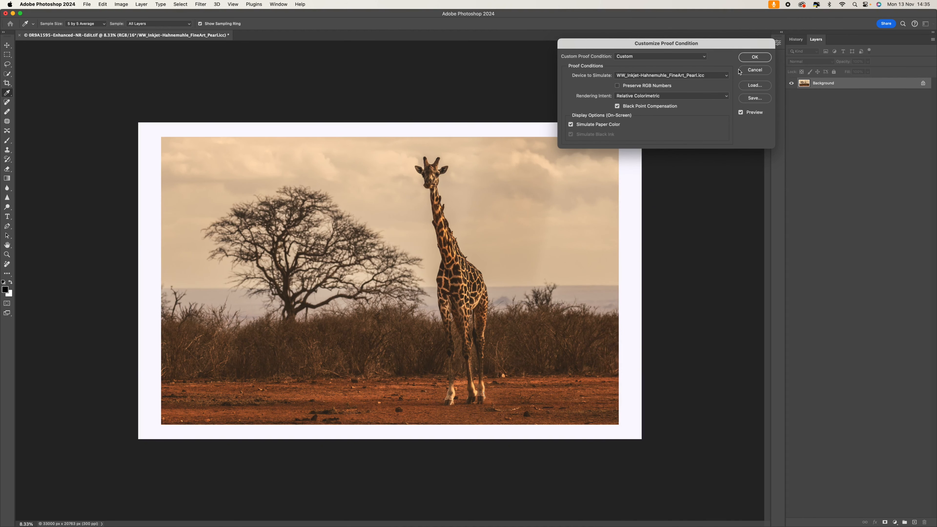
- Compare the proof with and without Simulate Paper Color, then close the proof setup without applying changes
click(572, 125)
click(571, 125)
click(572, 125)
click(571, 125)
click(571, 125)
click(571, 125)
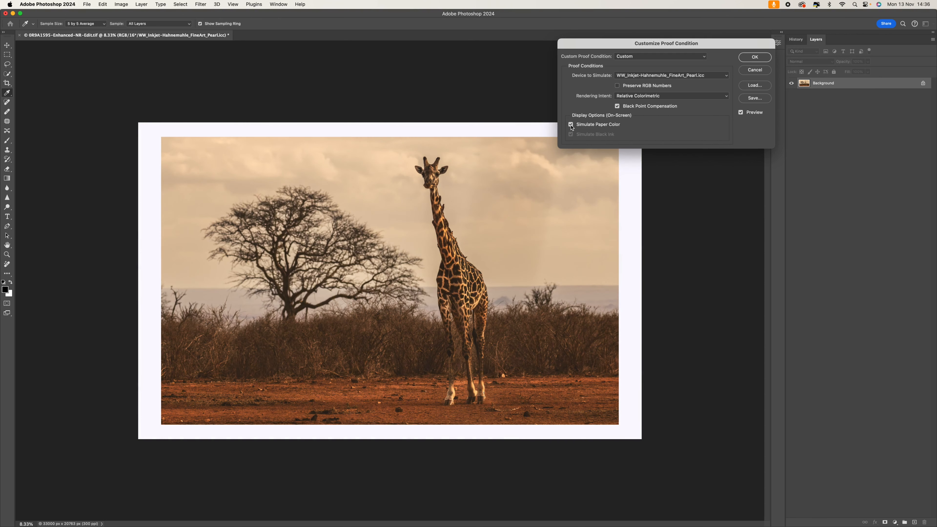
click(762, 69)
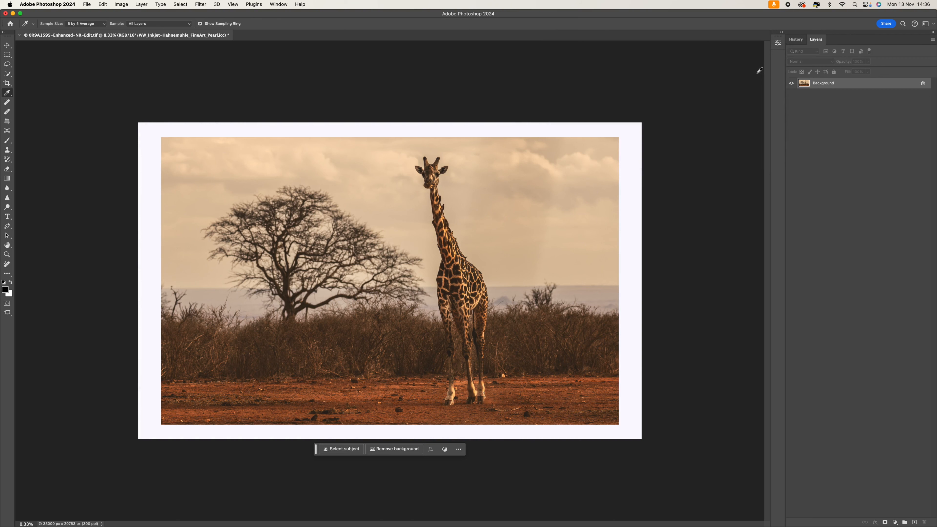
- Switch to Chrome to review the WhiteWall article on embedding an ICC profile, then move the browser window off the photo
mouse_move(499, 525)
click(418, 510)
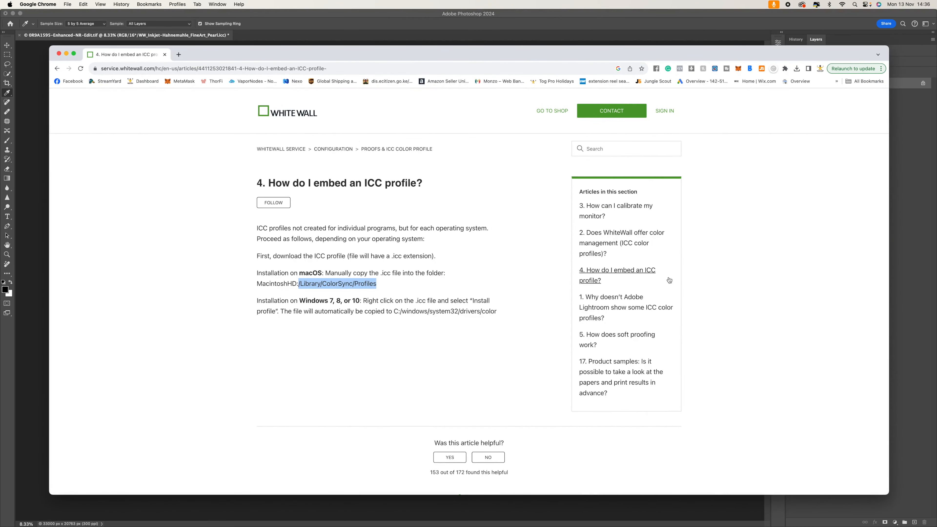
scroll(580, 273, down, 3)
scroll(581, 274, up, 2)
scroll(582, 275, down, 9)
scroll(583, 276, up, 9)
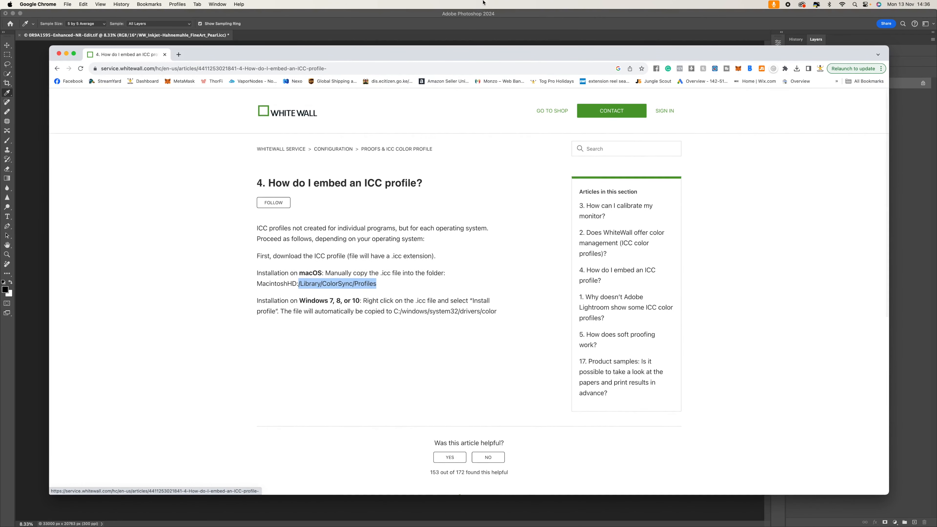
drag(428, 52, 445, 488)
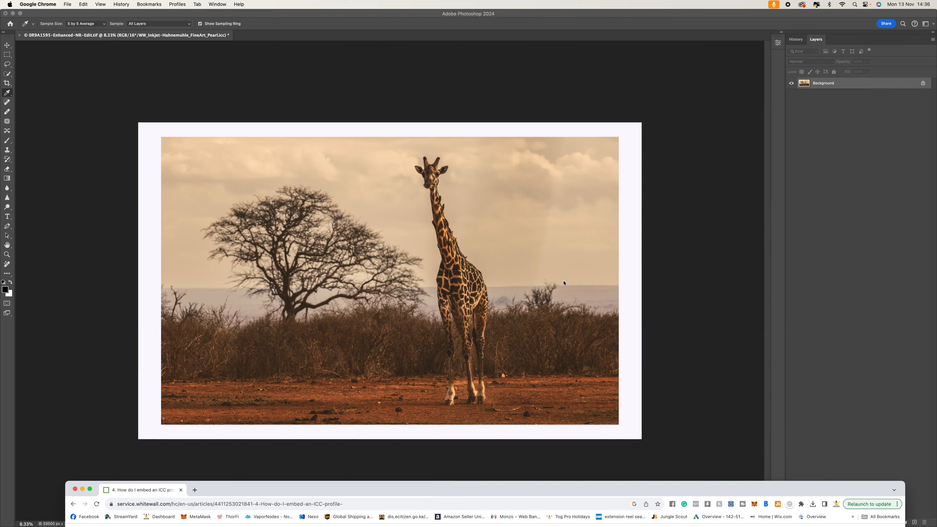